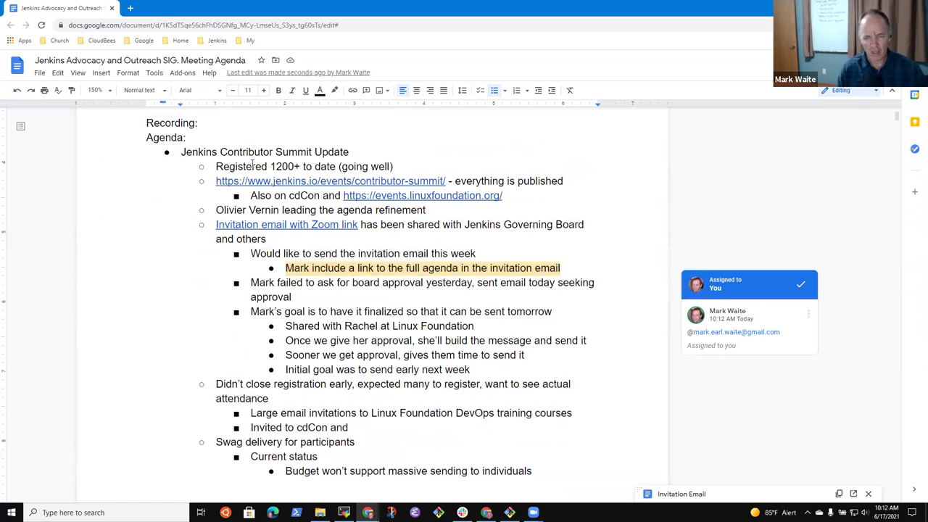
- Scroll through the Contributor Summit swag and invitation-email bullets in the agenda
scroll(248, 278, down, 5)
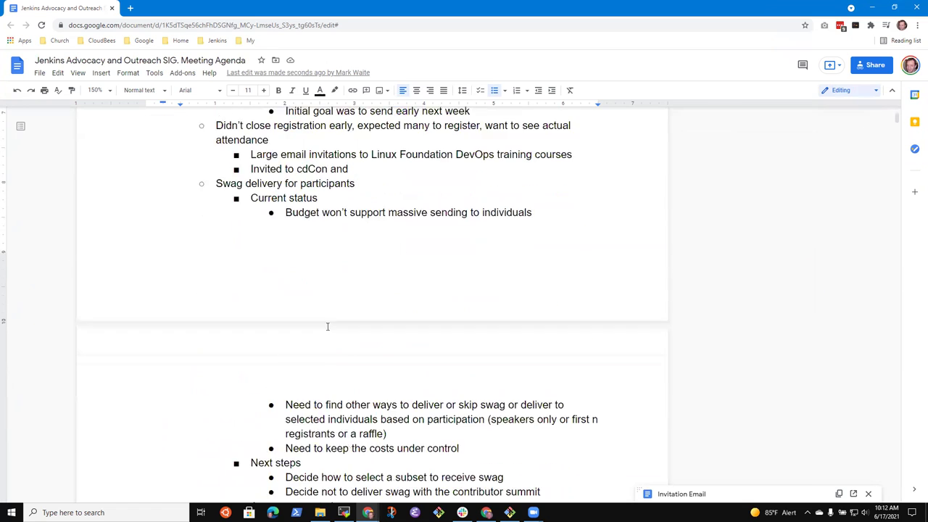
scroll(348, 353, down, 2)
scroll(347, 354, up, 6)
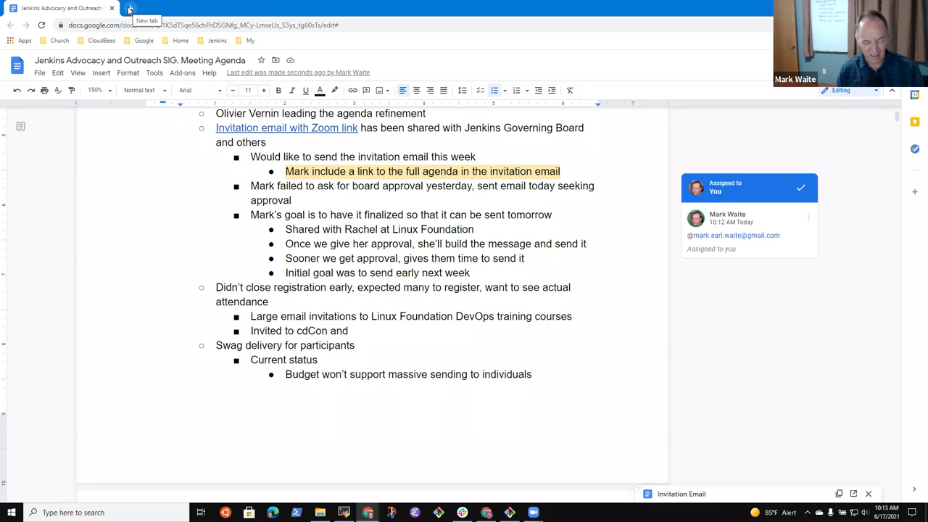
- In a new tab, search 'Jenkins contributor' and open the Contributor Summit @ cdCon 2021 doc
click(130, 9)
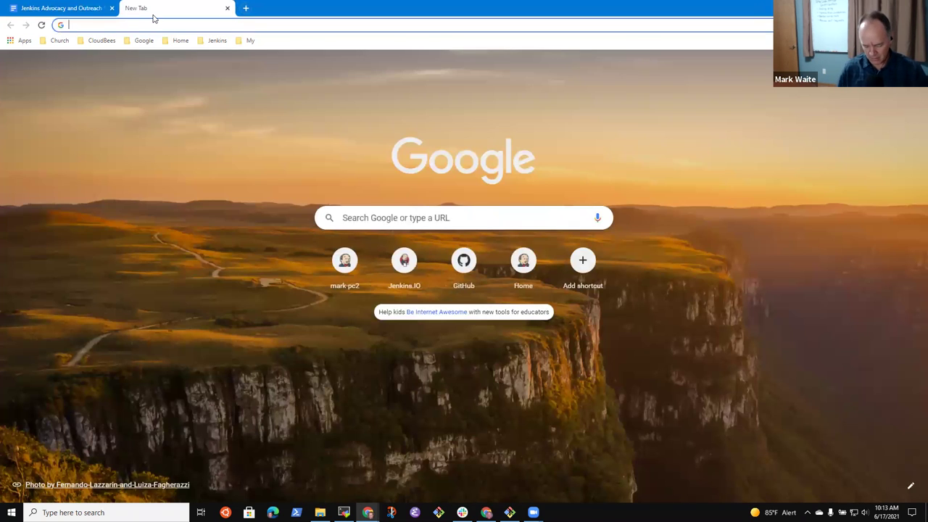
text(Jenkins conitr)
key(BackSpace)
key(BackSpace)
key(BackSpace)
text(tributor)
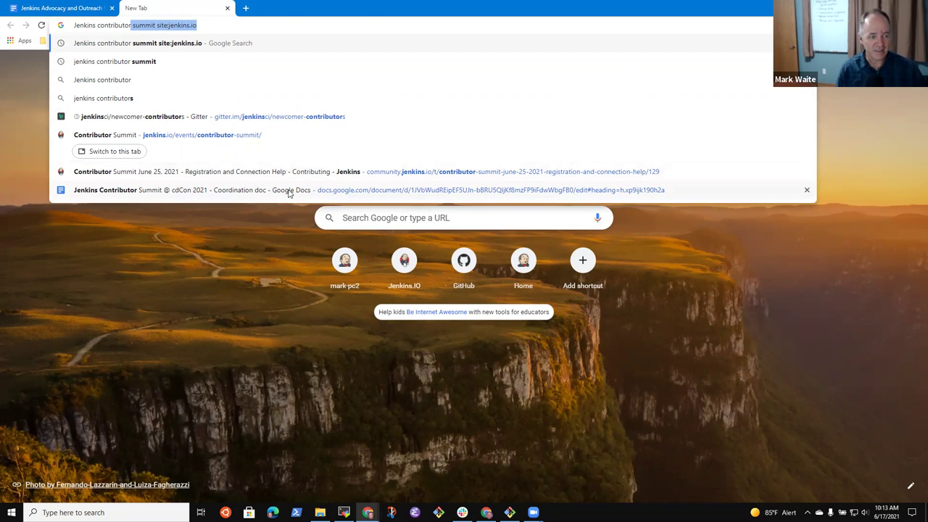
click(288, 192)
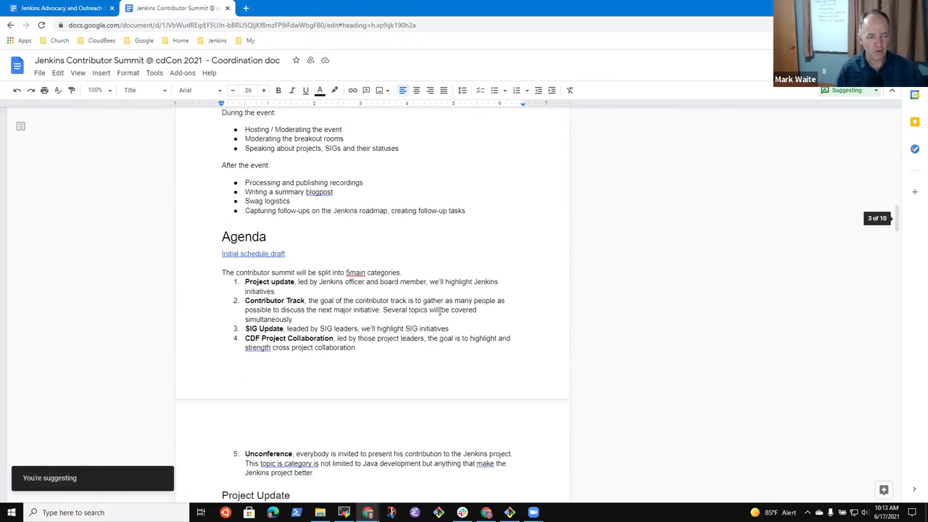
- Open the 'Initial schedule draft' spreadsheet linked in the coordination doc's Agenda section
click(255, 255)
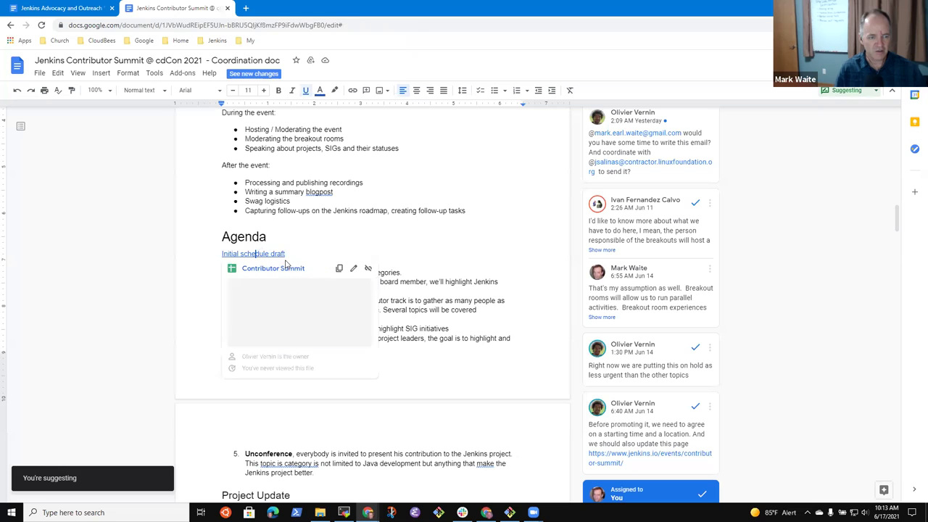
click(288, 272)
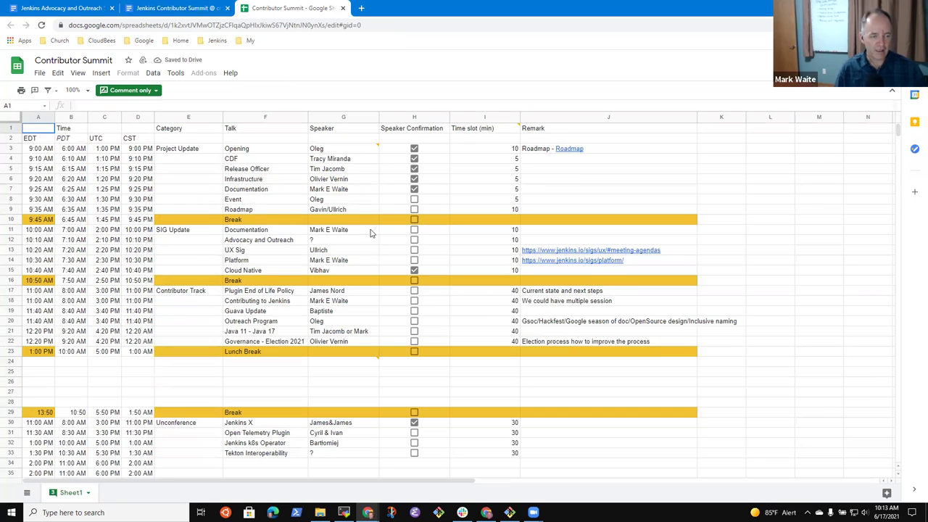
mouse_move(356, 353)
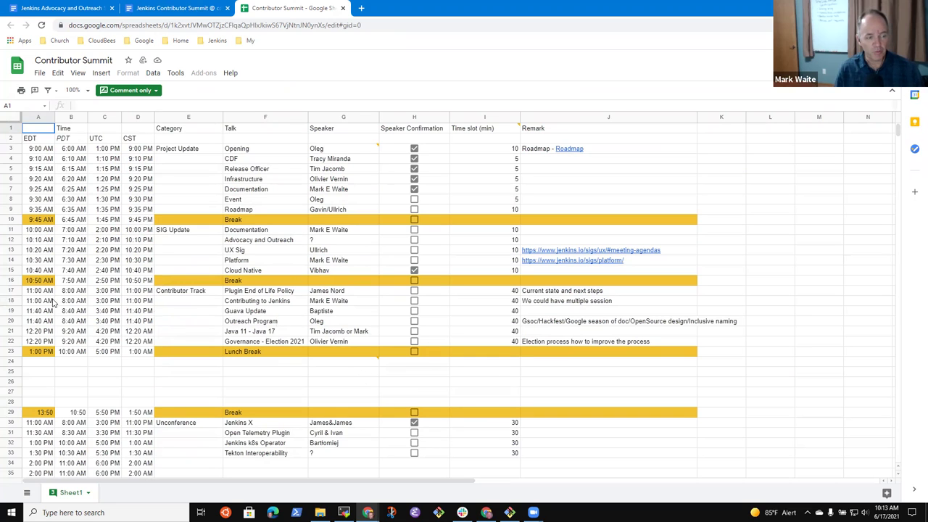
drag(10, 293, 128, 345)
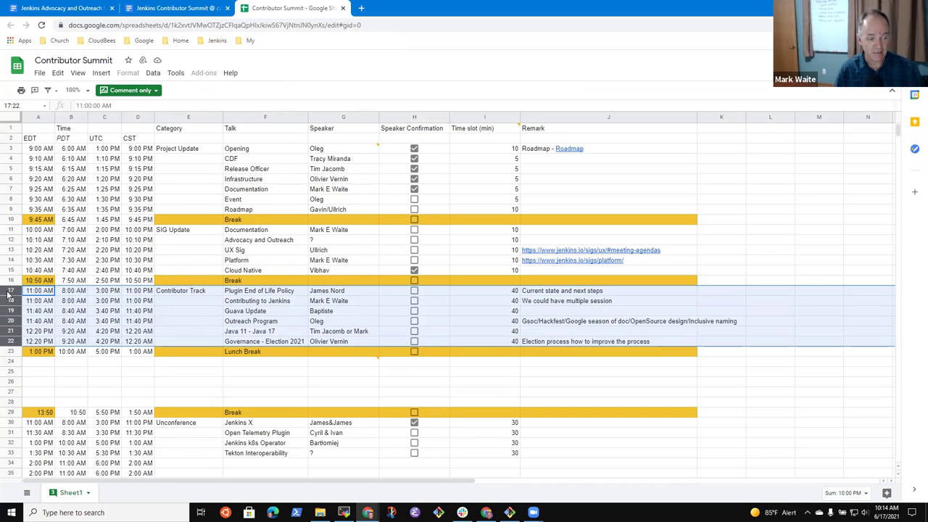
click(322, 333)
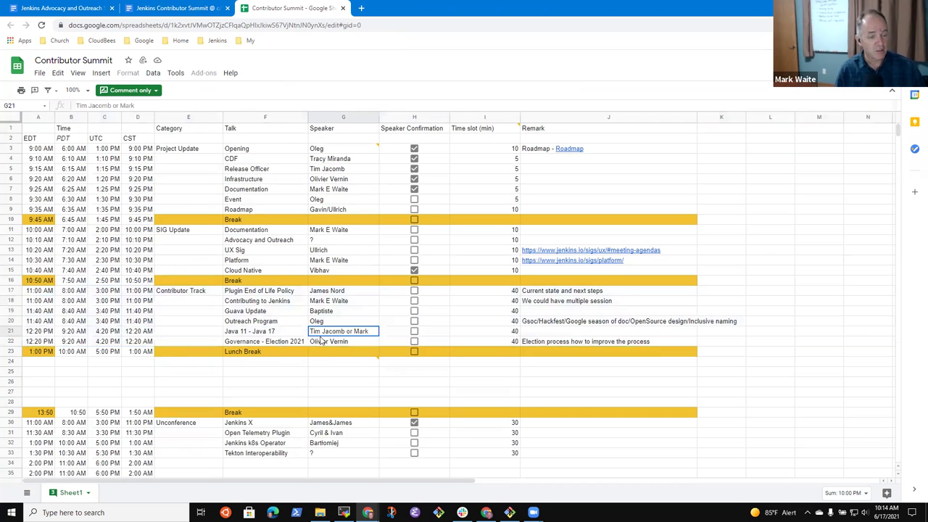
click(276, 345)
key(Up)
key(Up)
key(Up)
key(Down)
key(Right)
key(Left)
key(Up)
key(Up)
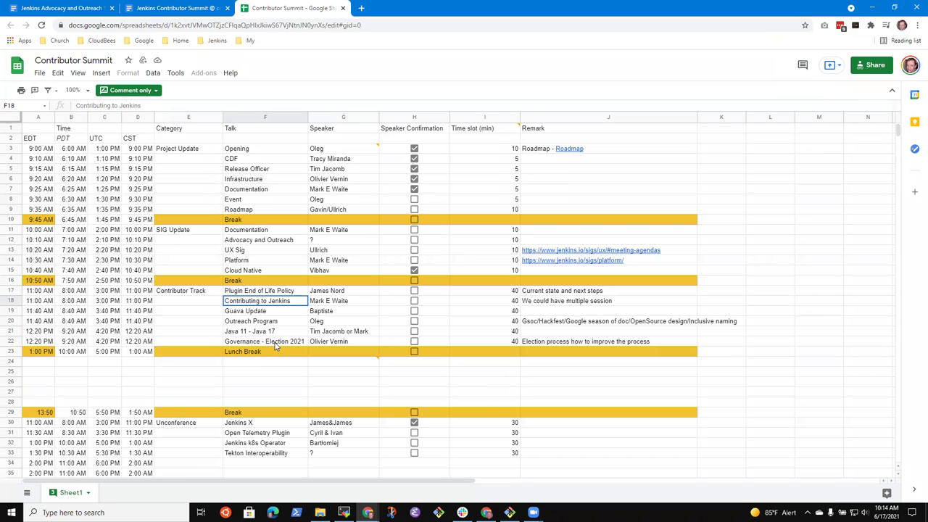
key(Right)
key(Right)
key(Right)
key(Right)
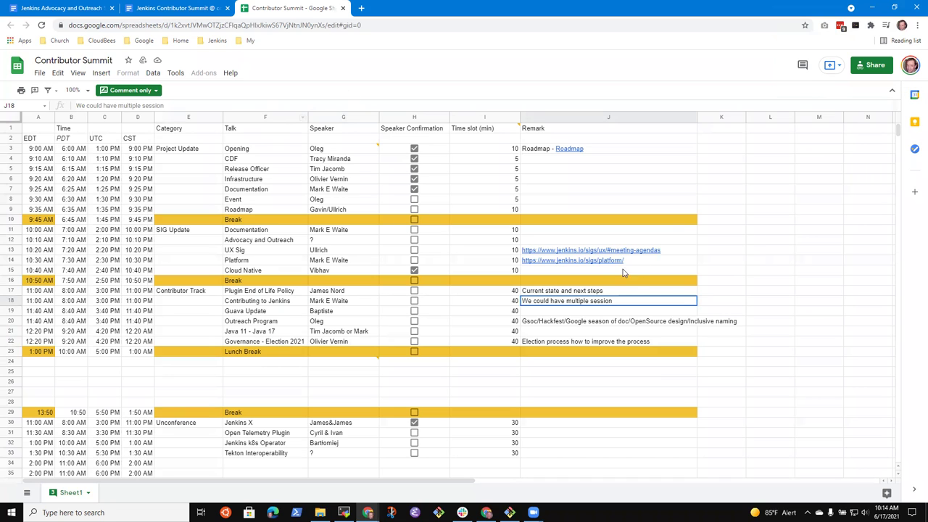
click(280, 303)
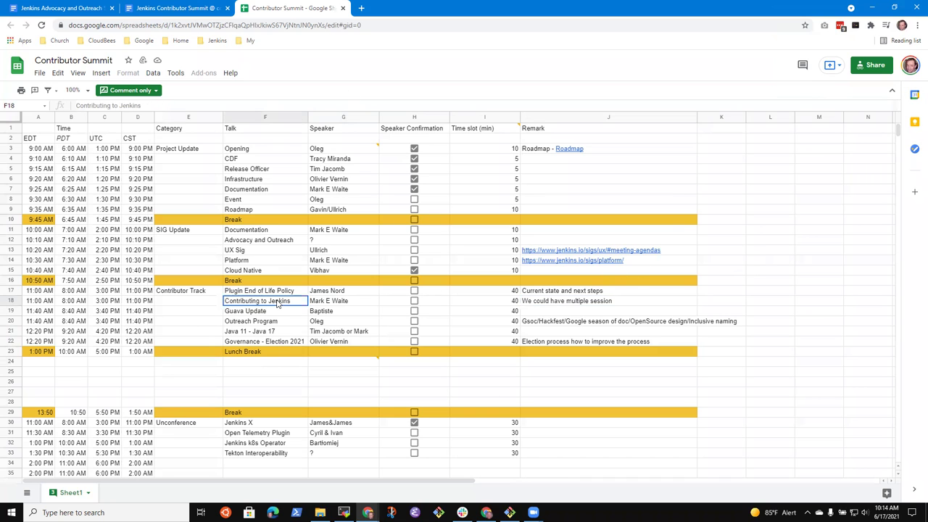
click(590, 306)
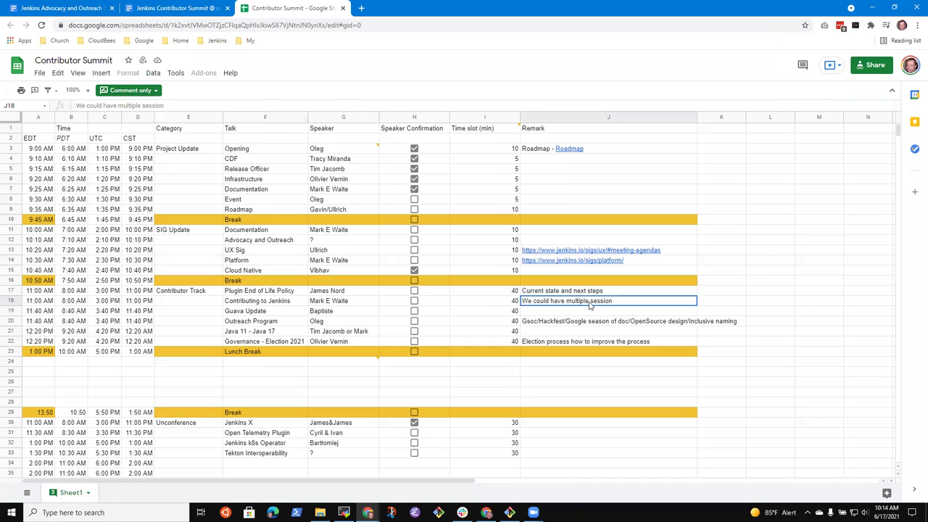
click(262, 305)
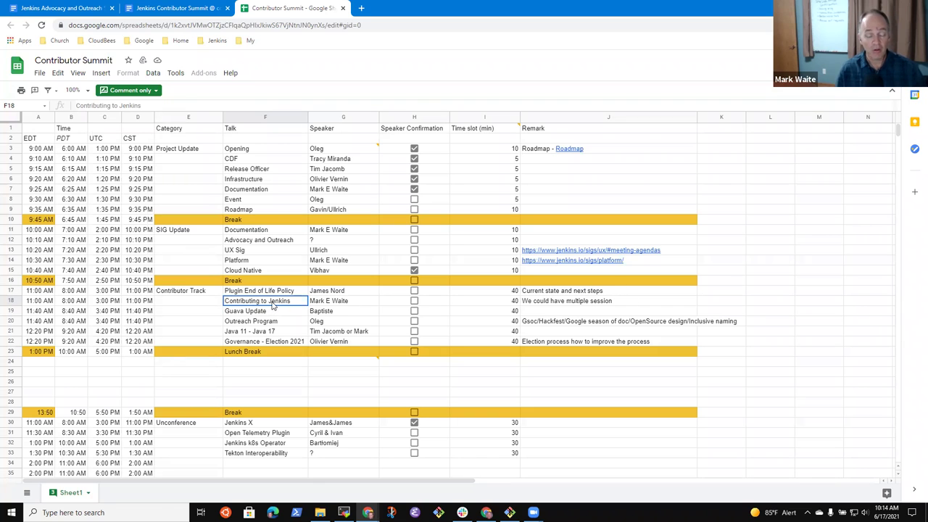
- Check the Contributing to Jenkins talk and its speaker in F18:G18, then return to the agenda
click(350, 301)
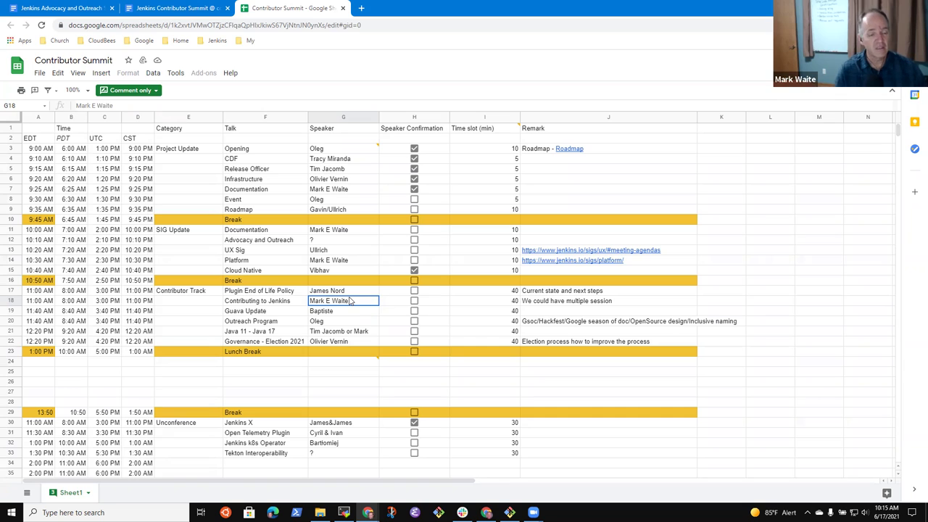
key(Left)
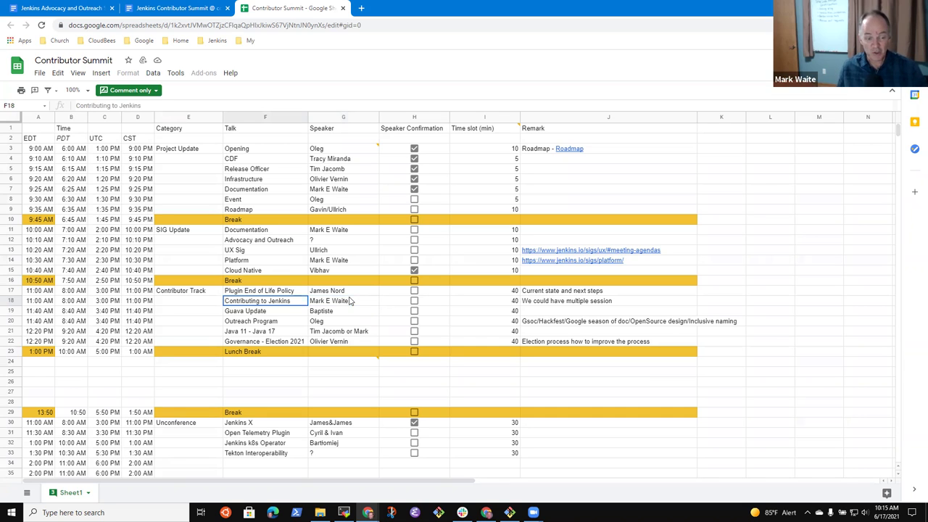
key(shift+Right)
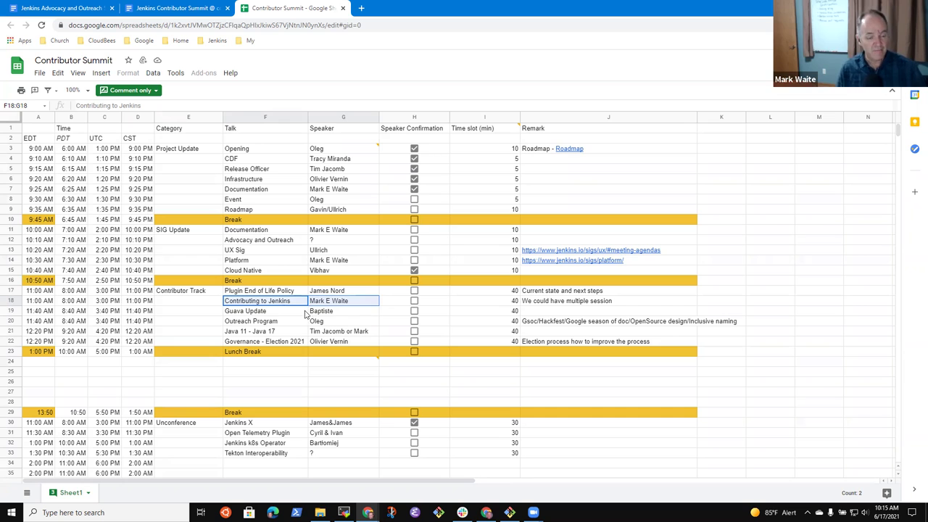
click(255, 303)
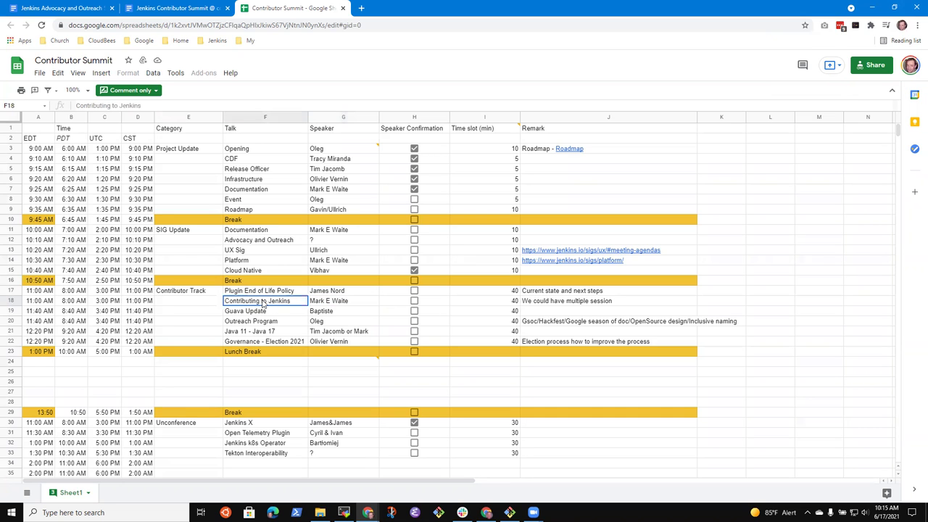
click(80, 13)
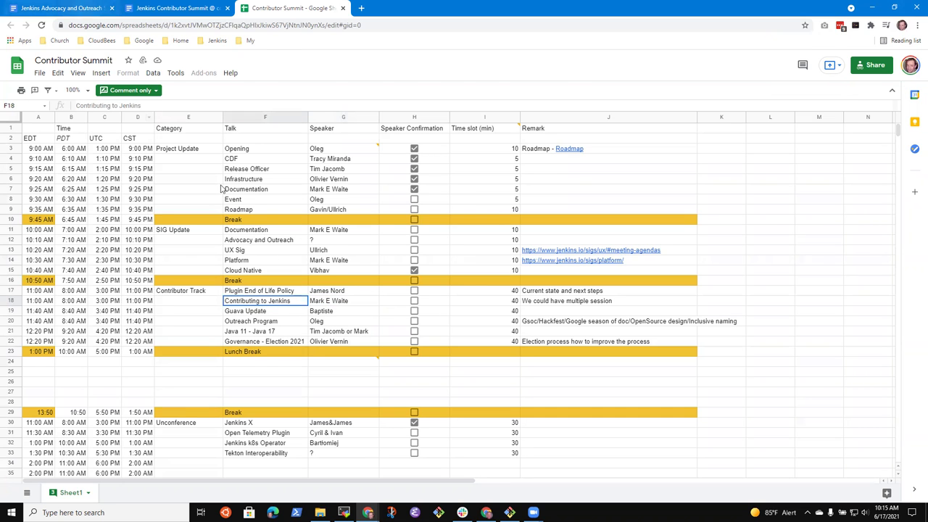
scroll(545, 485, up, 2)
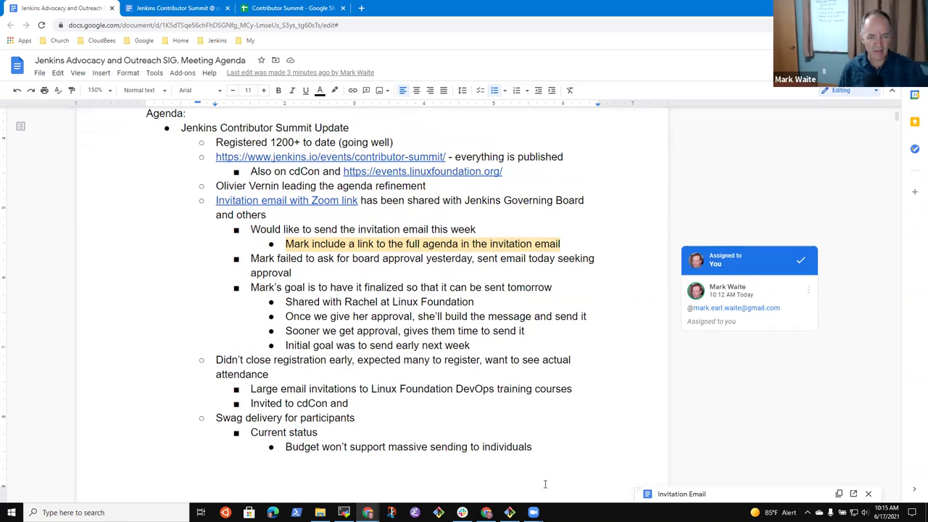
- Add a 'Contributing to Jenkins track at the Contributor Summit' bullet above Communications improvements
scroll(464, 269, down, 10)
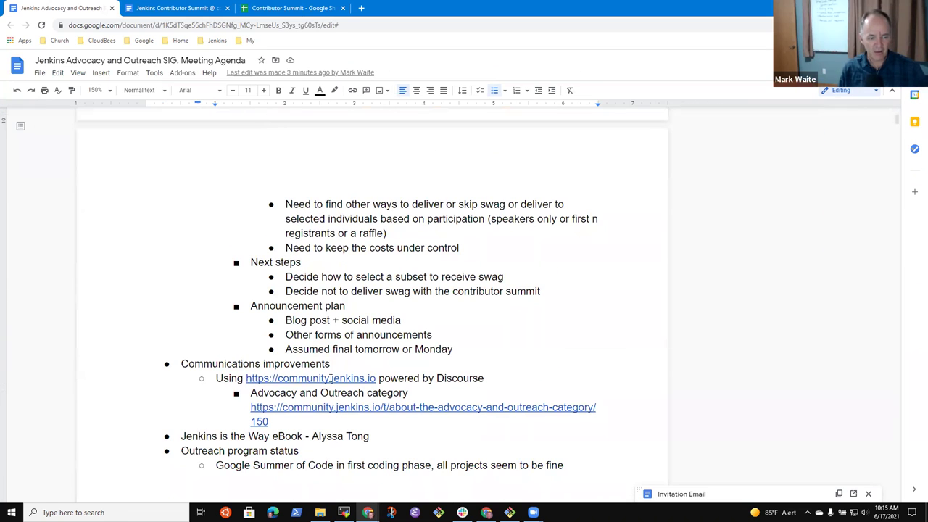
click(277, 371)
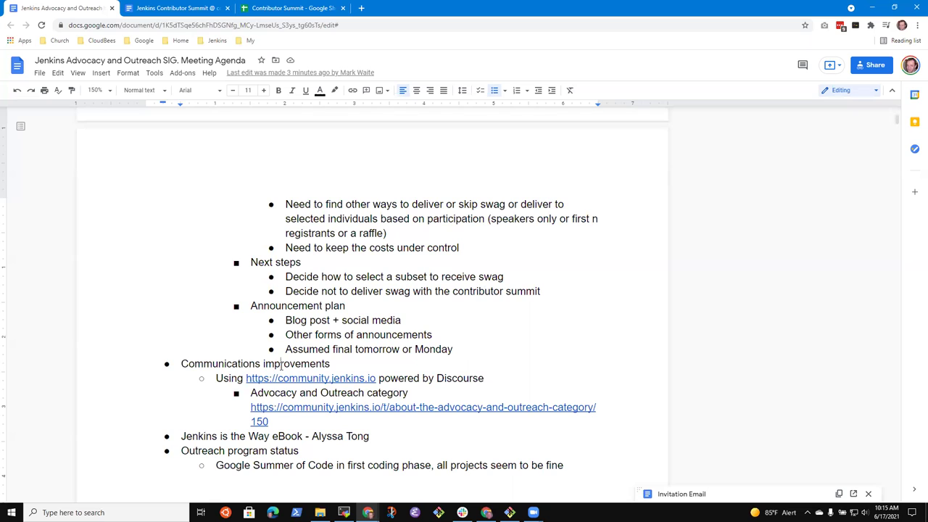
key(Up)
key(Home)
key(Return)
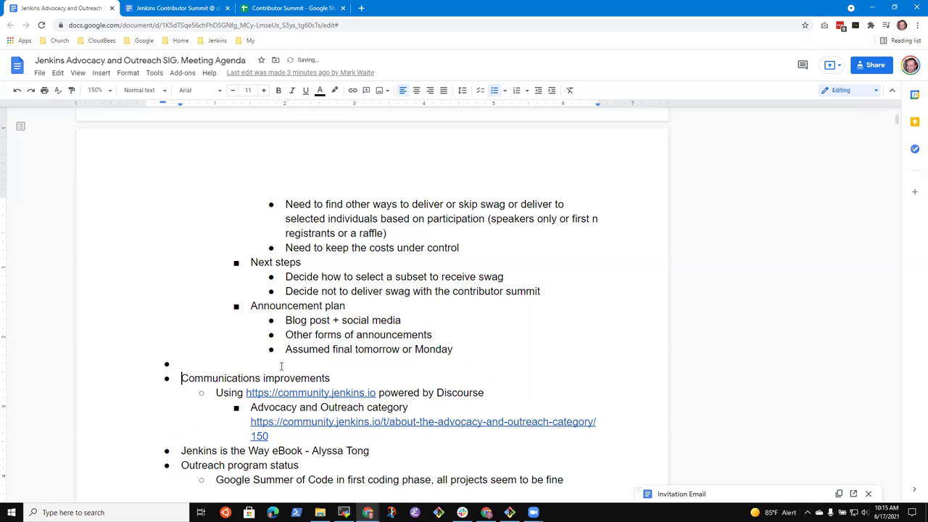
key(Up)
text(Contri)
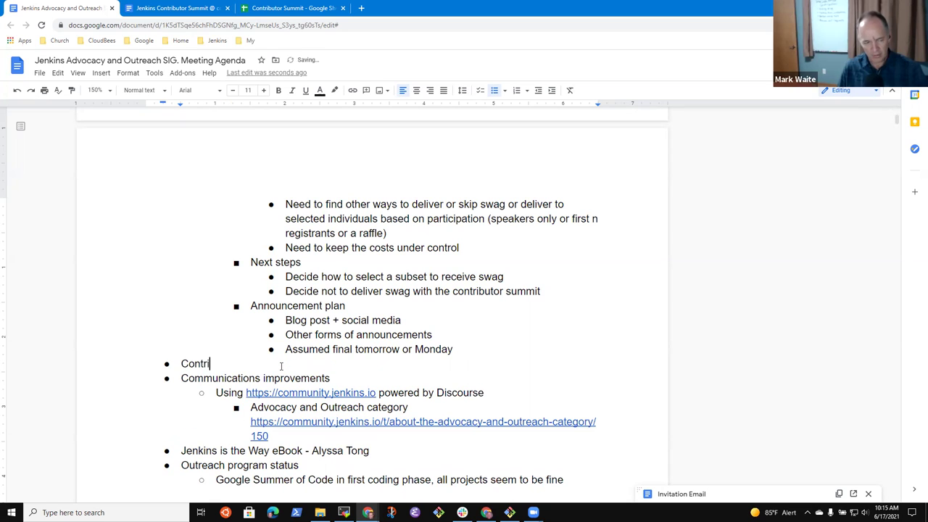
text(buting to Jenkins terack)
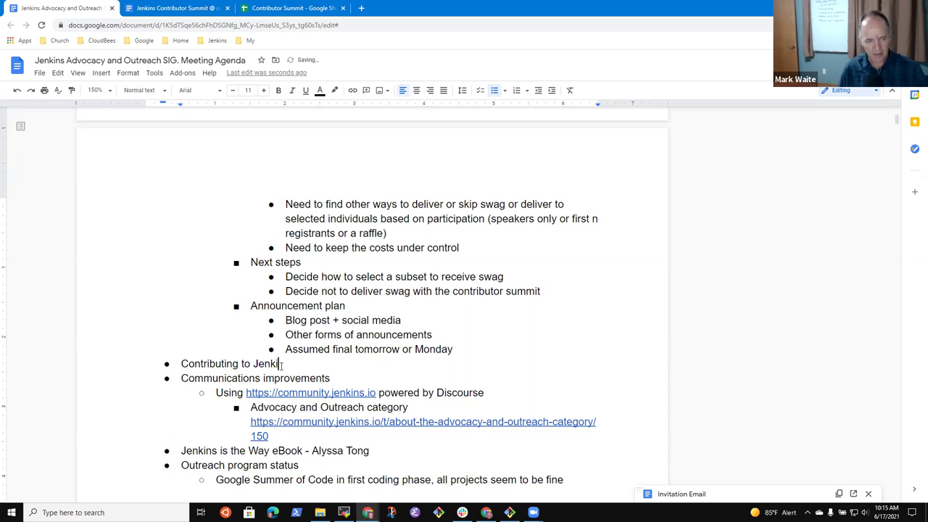
key(BackSpace)
key(BackSpace)
key(BackSpace)
key(BackSpace)
key(BackSpace)
text(rack at th)
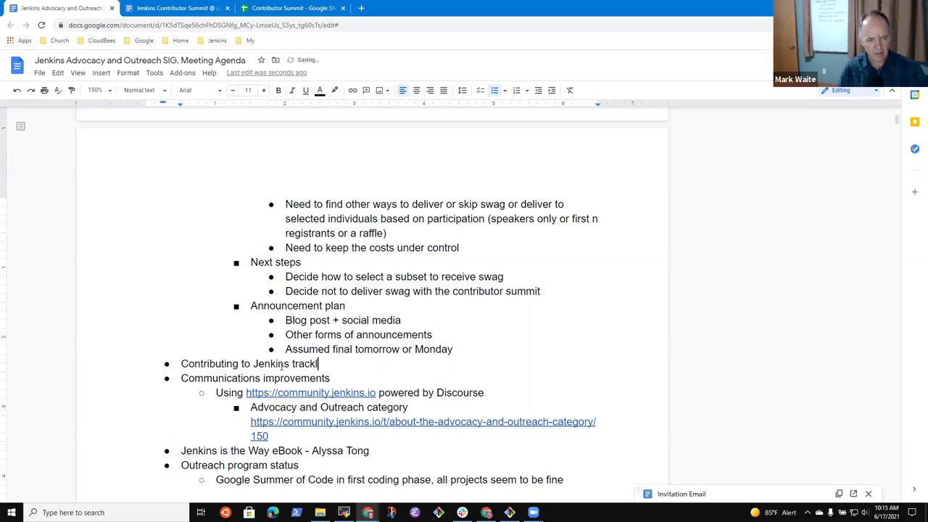
text(e Contribu)
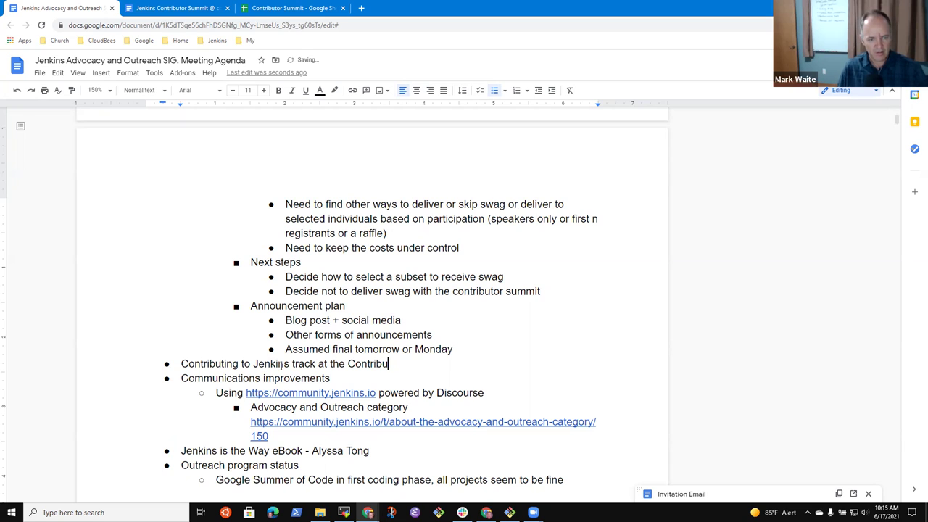
text(tor Sum)
key(BackSpace)
key(BackSpace)
key(BackSpace)
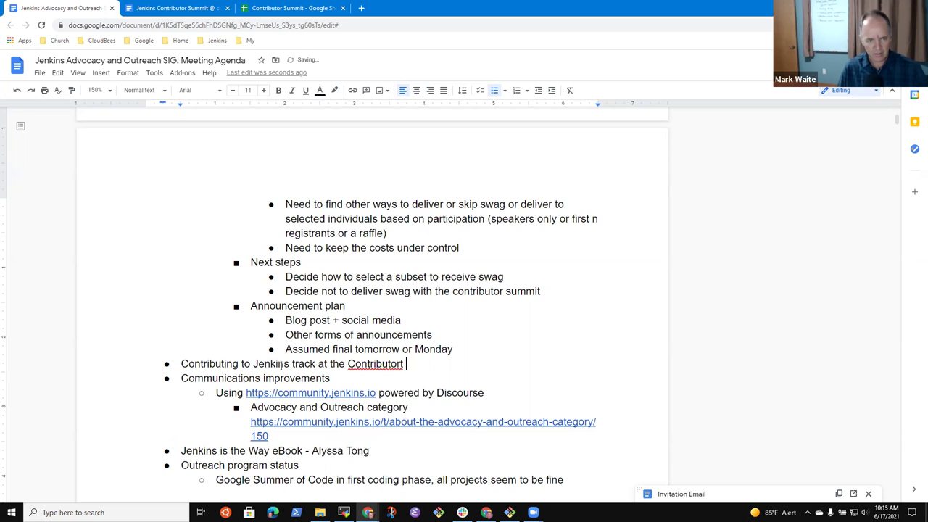
text(Summit)
- Add an indented sub-bullet naming the first volunteer as willing to assist
key(Return)
key(Tab)
key(BackSpace)
key(BackSpace)
key(BackSpace)
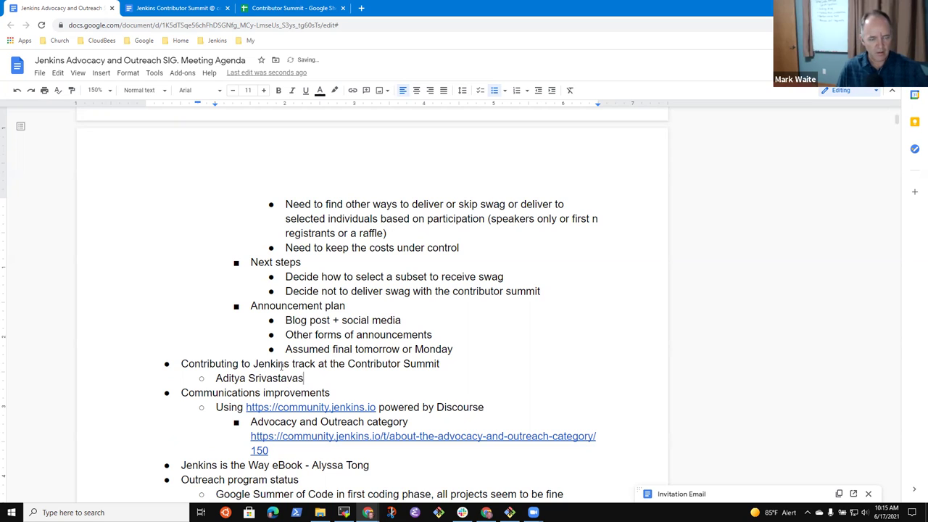
key(BackSpace)
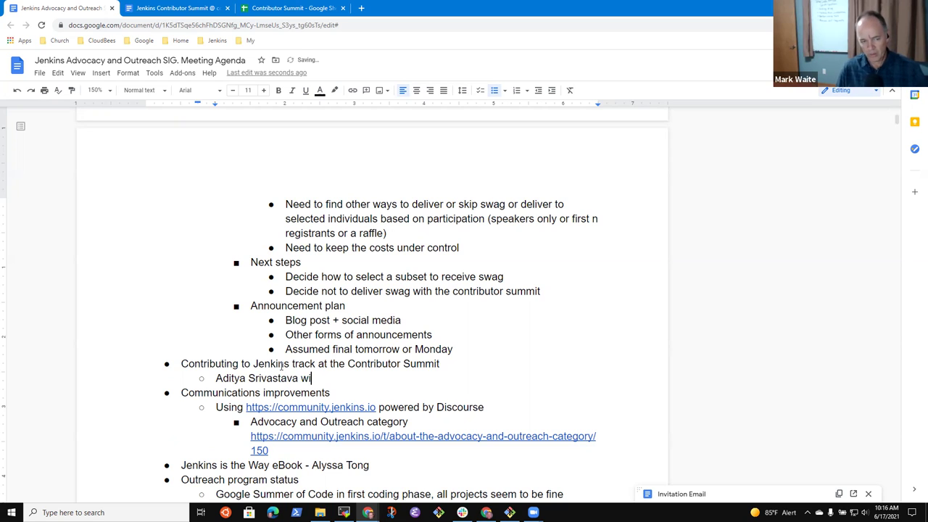
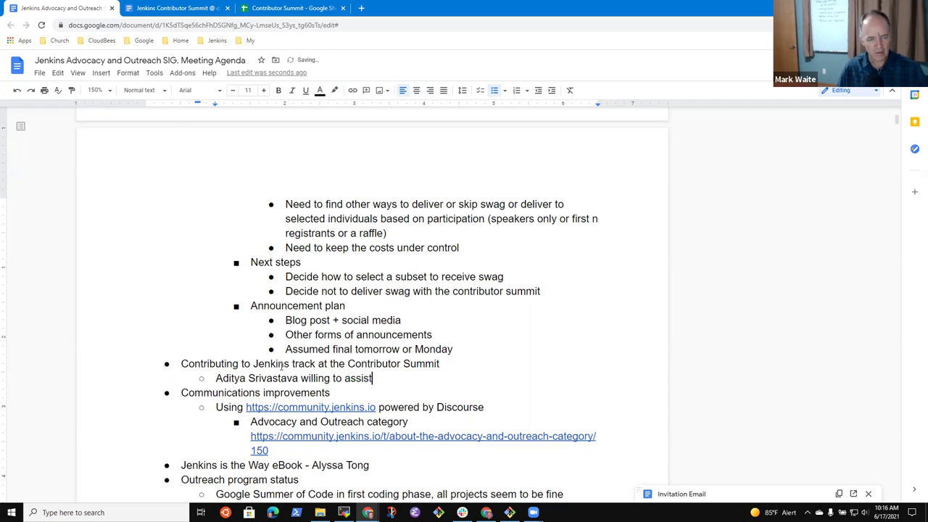
- Add a sub-bullet assigning a member to assemble initial slides and present with the first volunteer
key(Return)
text(Mark to as)
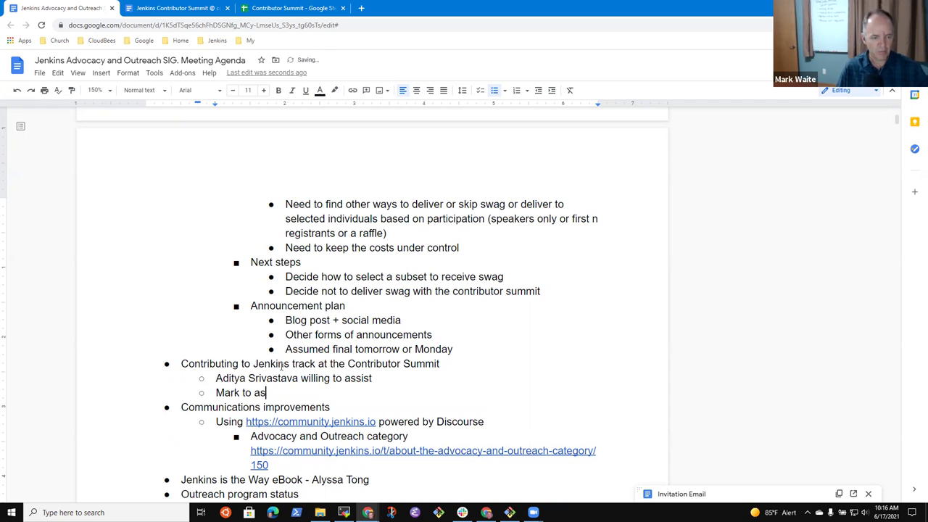
text(semble inisit)
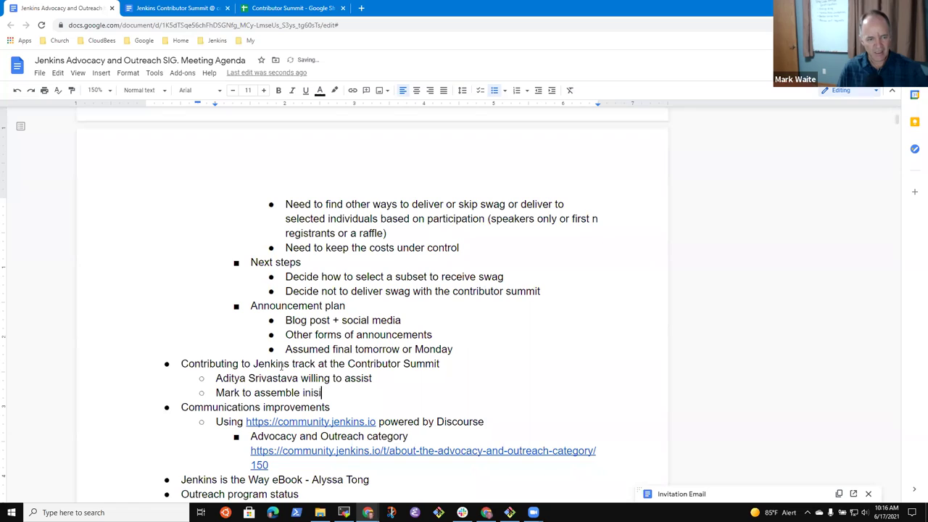
key(BackSpace)
key(BackSpace)
key(BackSpace)
text(tials)
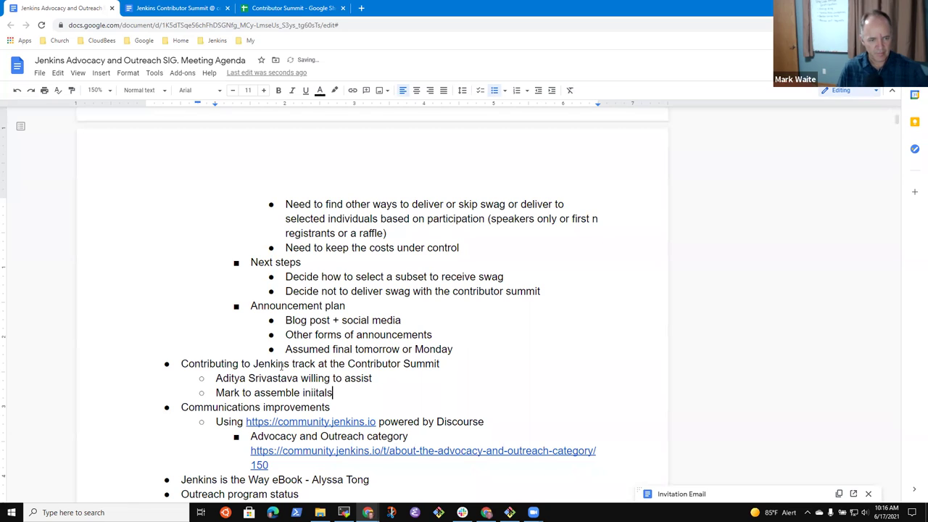
key(BackSpace)
text(slides, )
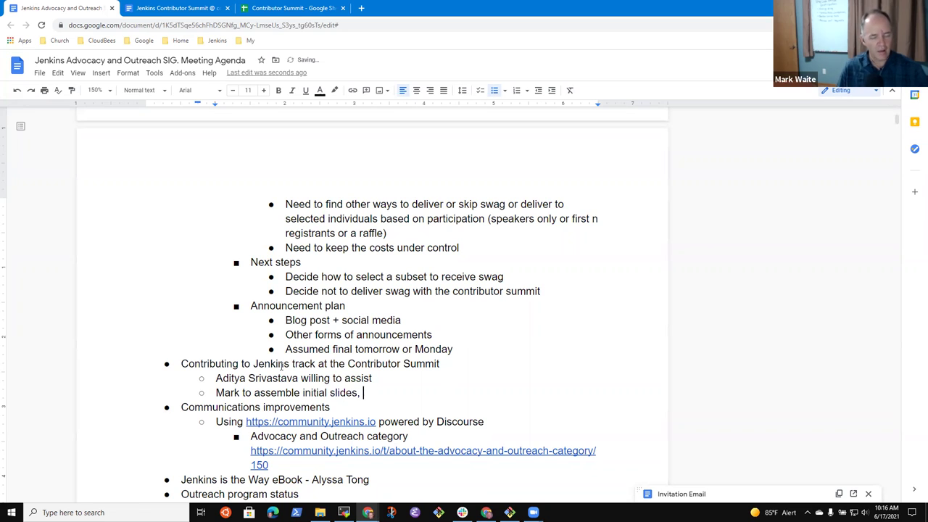
text(prepare to present with Aditya)
- Add the second volunteer, willing to assist with documentation, ReactJS dev, infrastructure, and advocacy
key(Return)
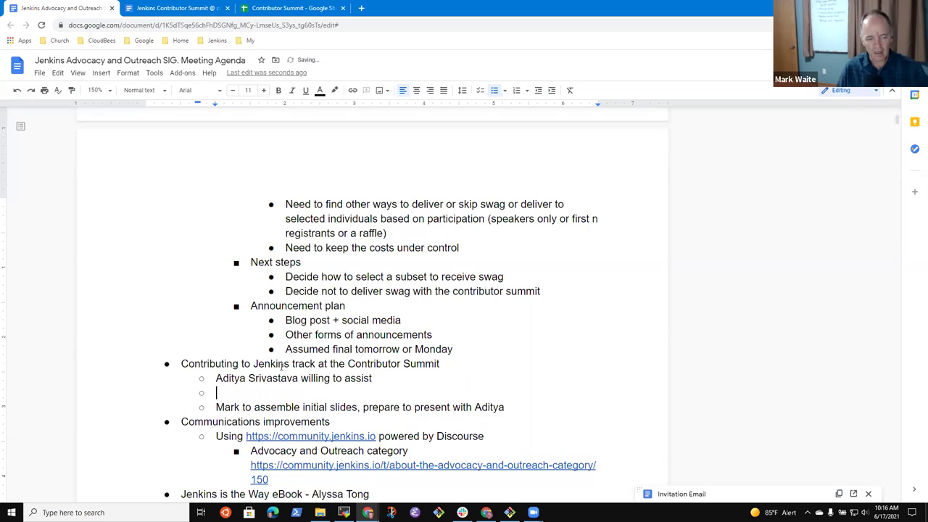
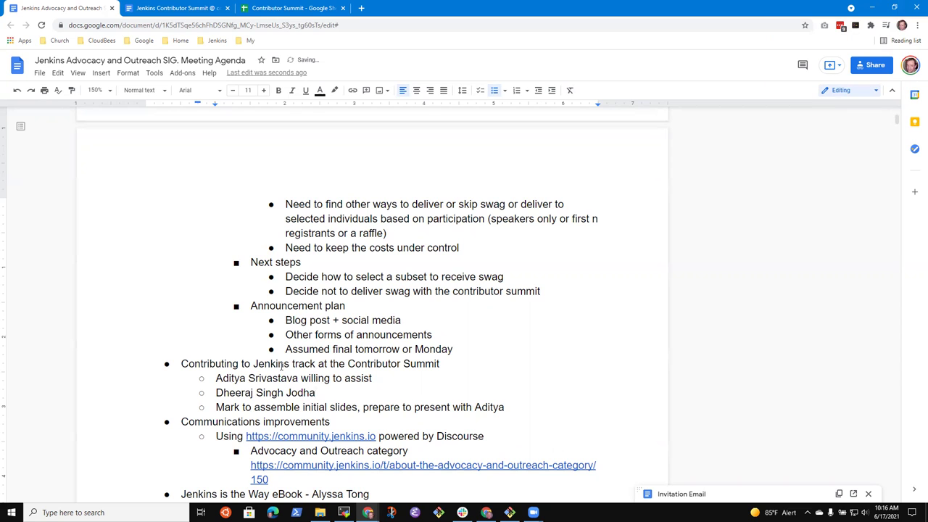
text( is )
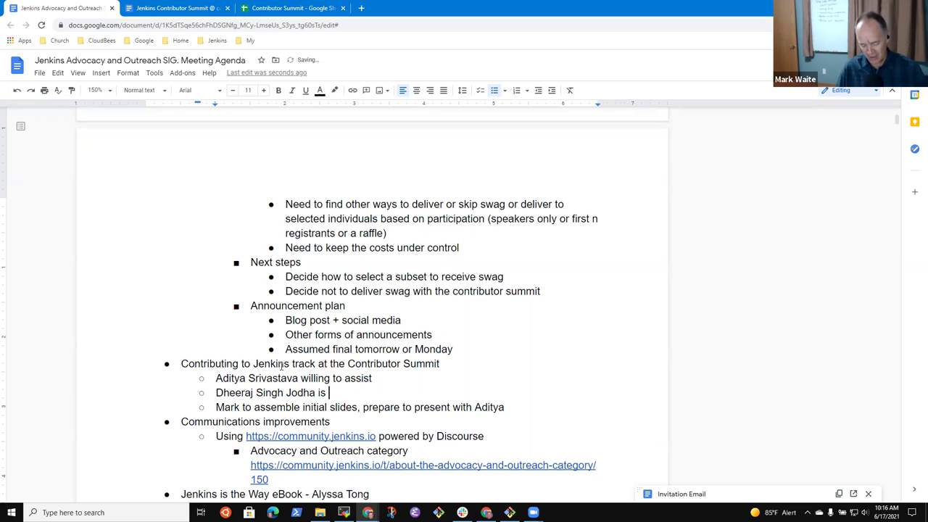
text(also willing to a)
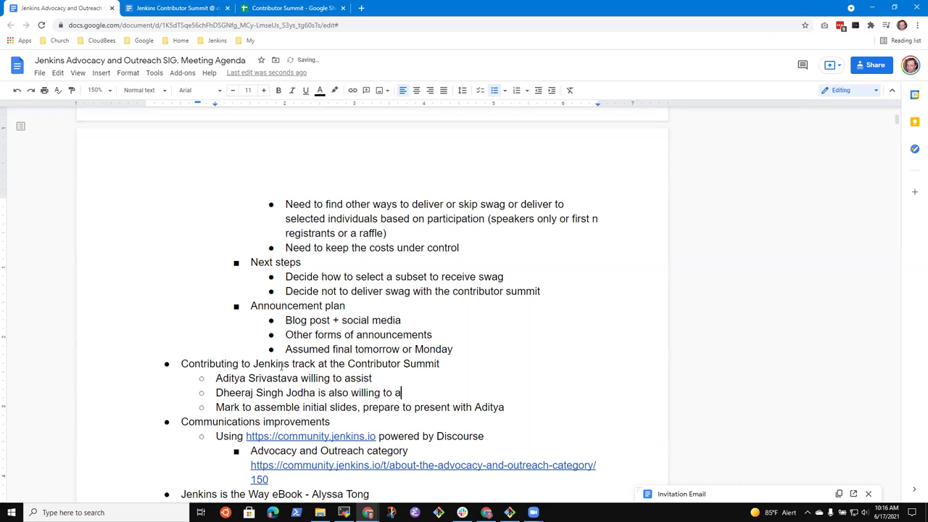
text(ssist - docs)
key(BackSpace)
text(umentation, )
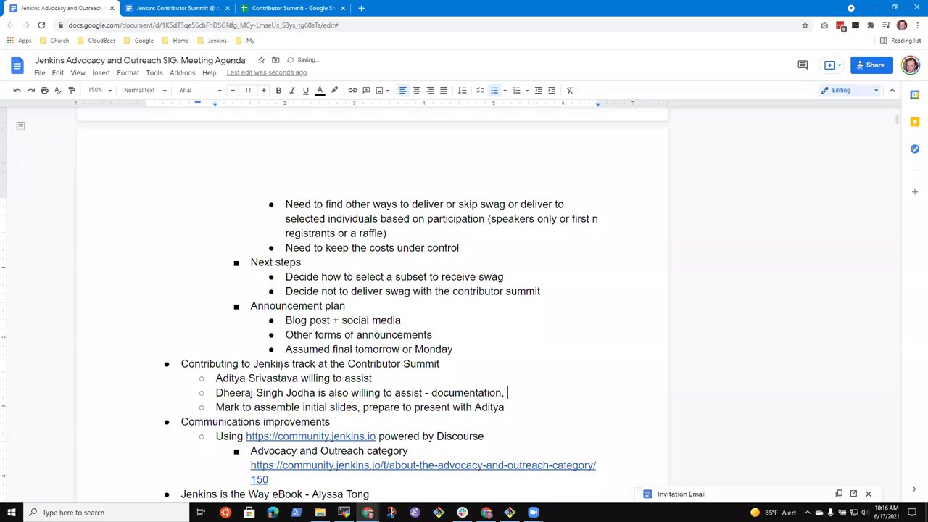
text(ReactJS dev)
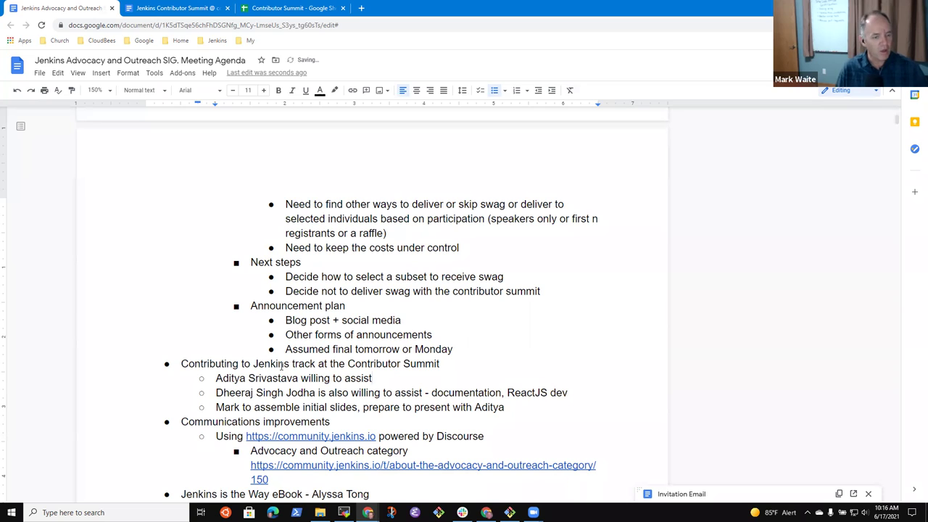
text( - )
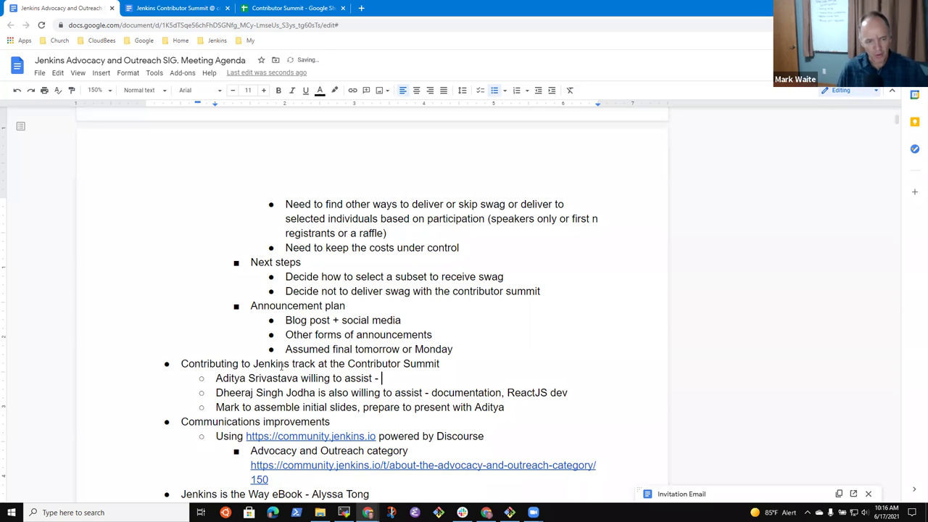
text(infrastr)
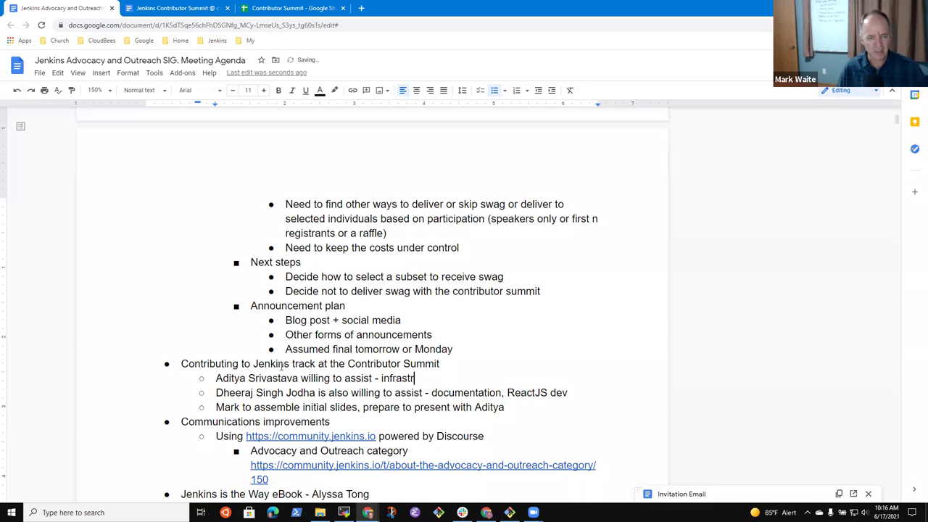
text(ucture, advoc)
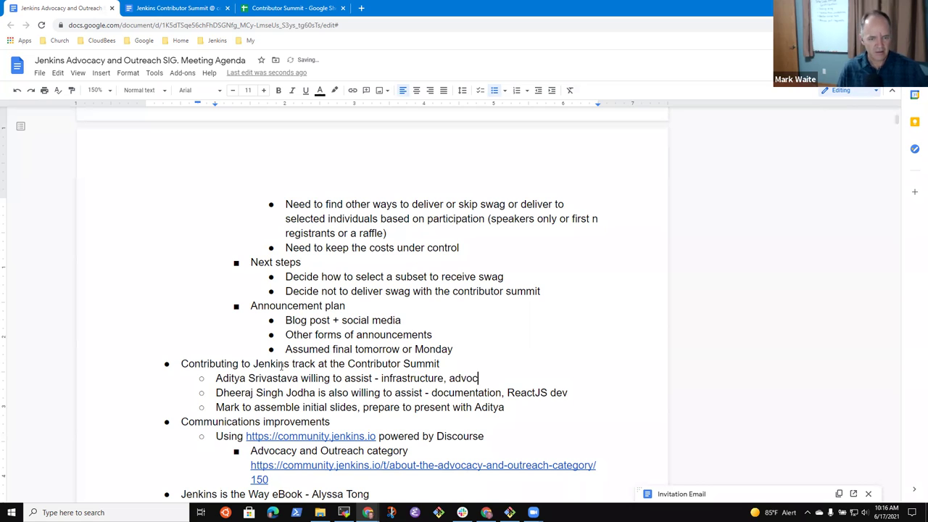
text(acy)
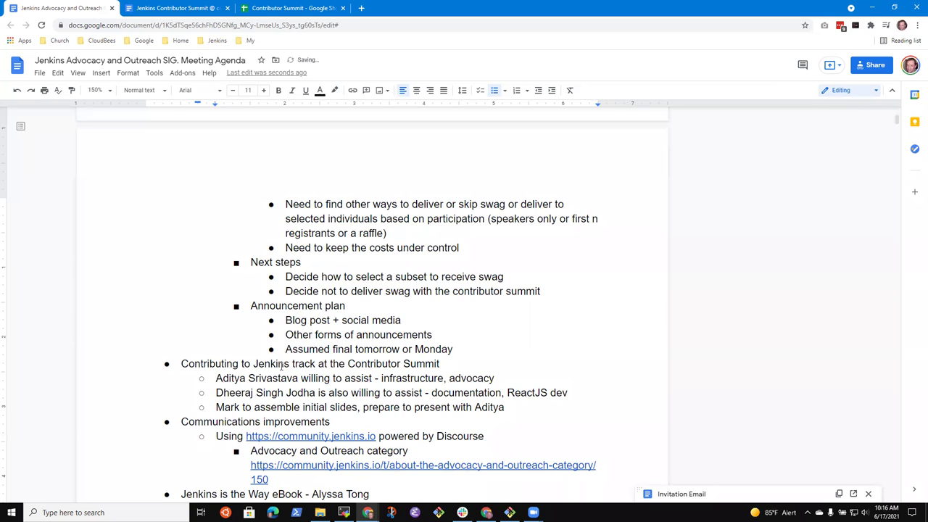
- Append the second volunteer to the slides task so both volunteers present
key(Down)
key(Down)
key(End)
text(and Dheeraj)
- Select and review the volunteer names in the track's sub-bullets
key(Up)
key(End)
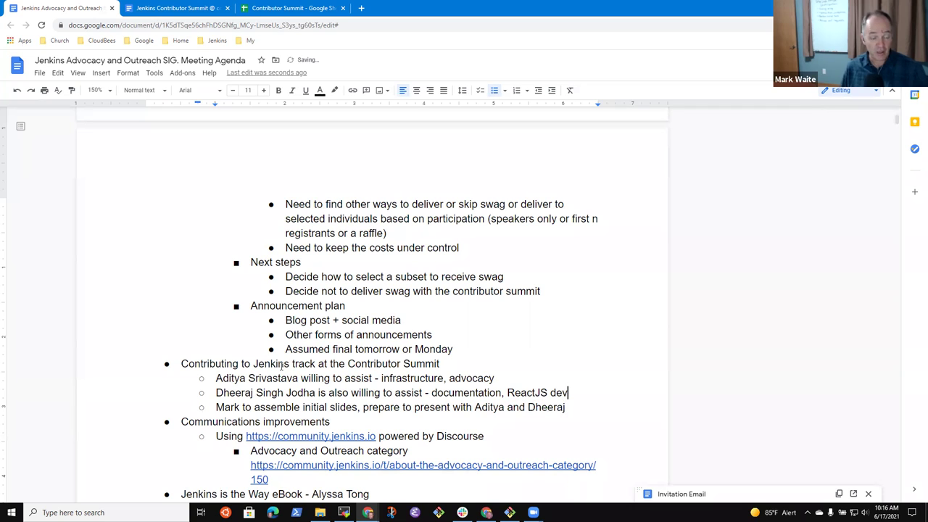
key(ctrl+shift+Right)
key(ctrl+shift+Right)
key(ctrl+shift+Right)
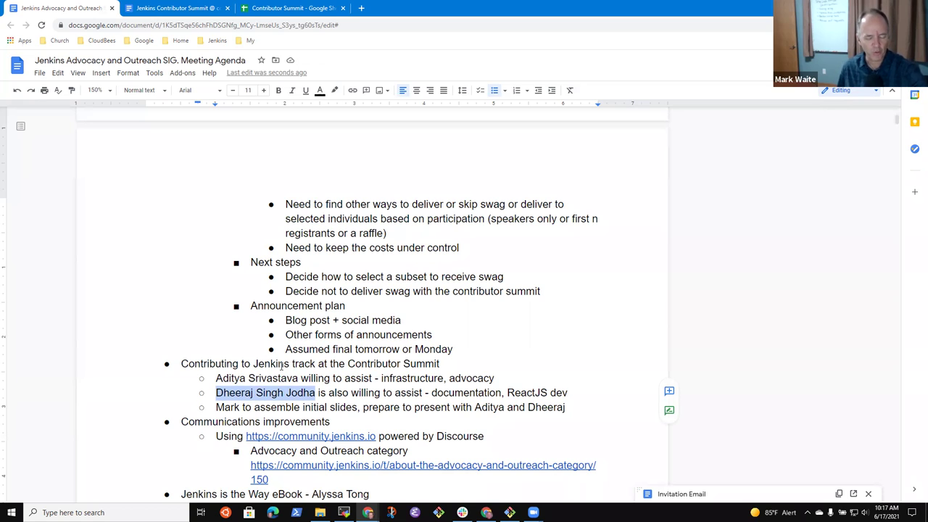
key(End)
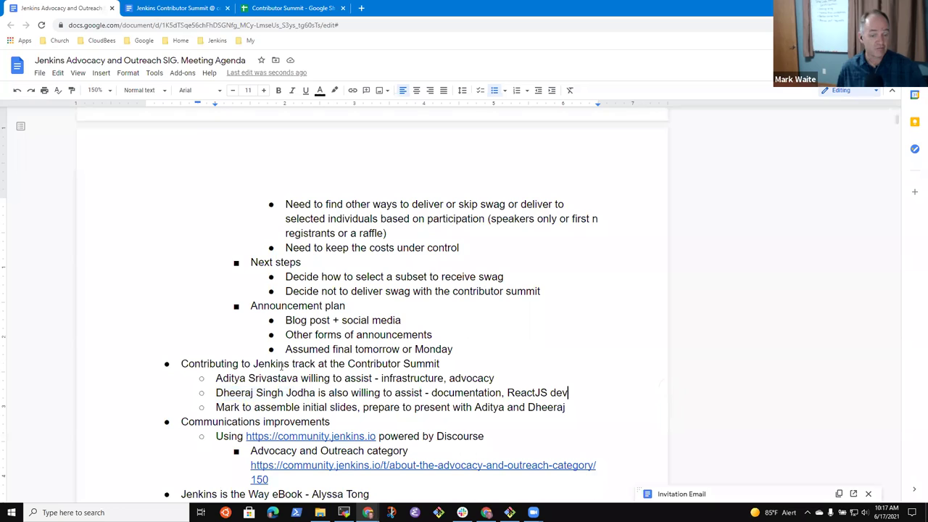
key(Up)
key(shift+ctrl+Right)
key(shift+ctrl+Right)
key(shift+ctrl+Right)
key(shift+ctrl+Left)
key(shift+ctrl+Left)
key(shift+ctrl+Left)
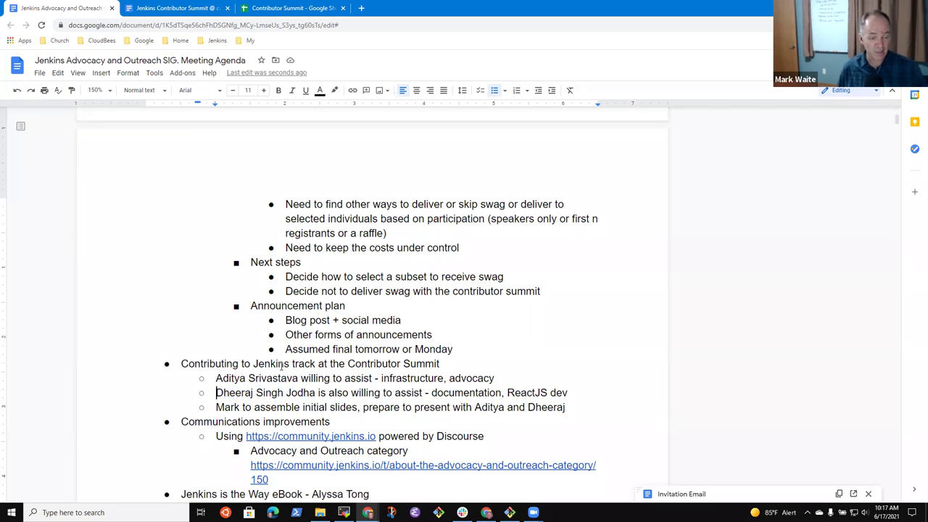
key(shift+End)
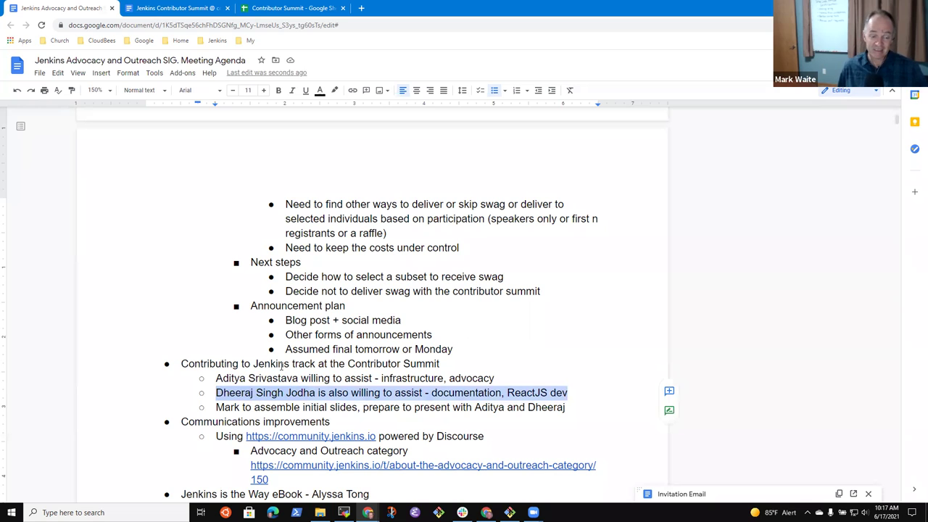
key(Left)
key(shift+ctrl+Right)
key(shift+ctrl+Right)
key(shift+ctrl+Right)
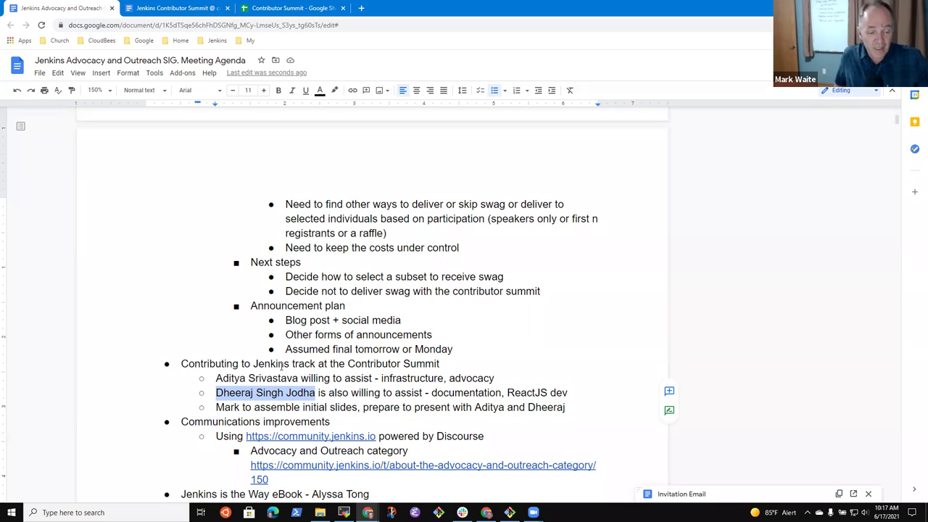
key(Down)
key(End)
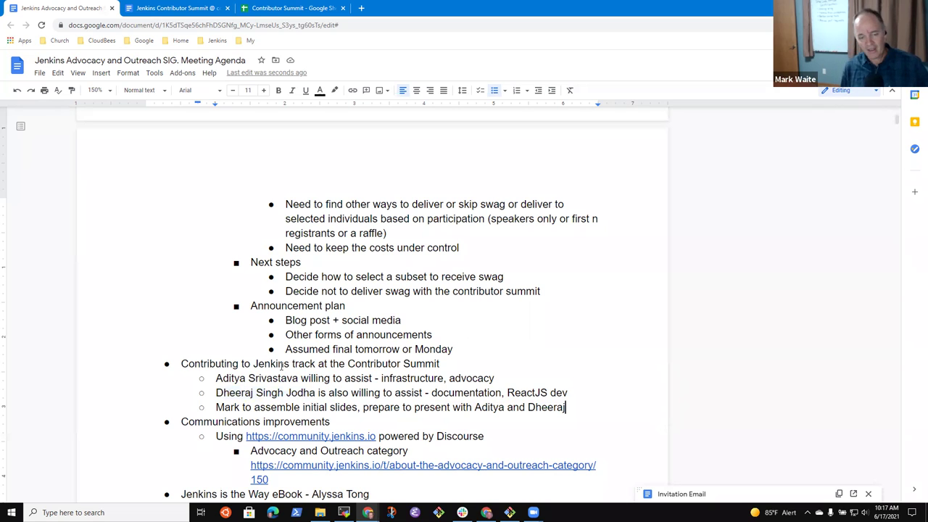
key(Up)
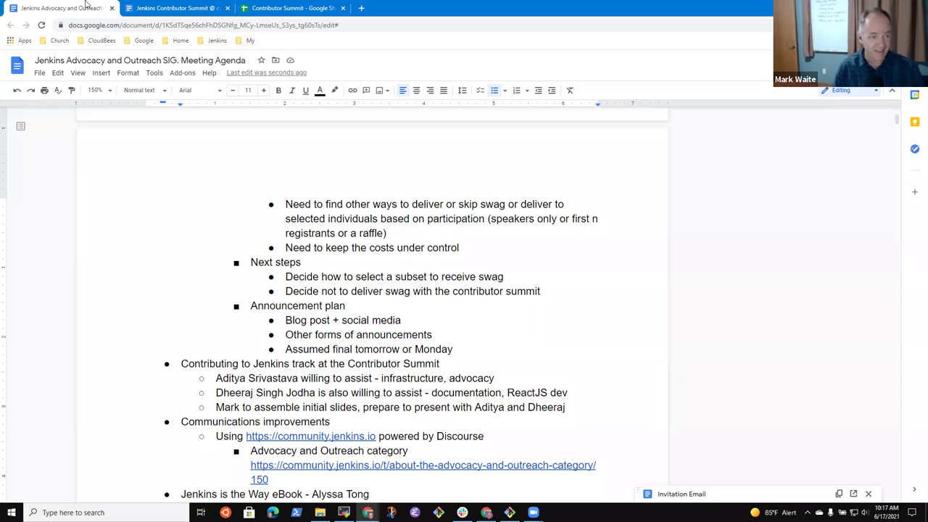
- Append '(9:00 AM Eastern US)' to the Contributing to Jenkins track heading
text((9:00 AM Eastern US)
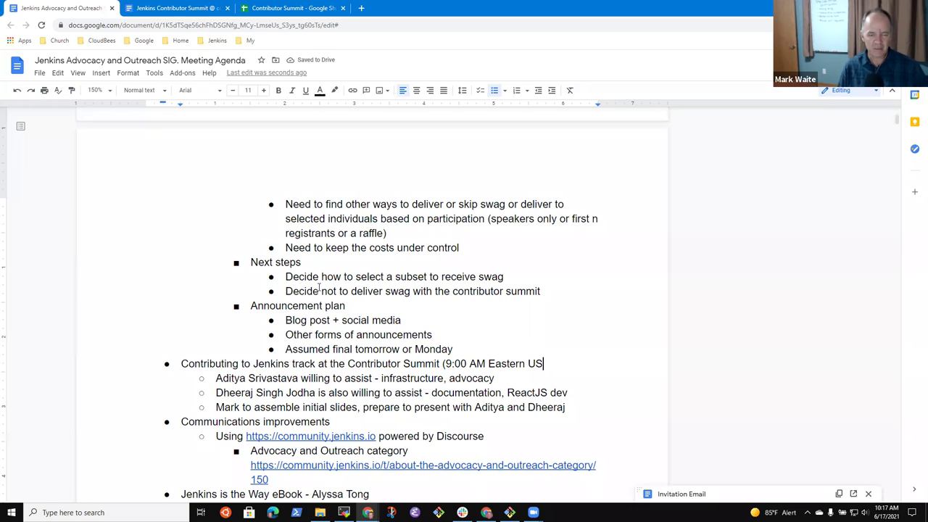
text())
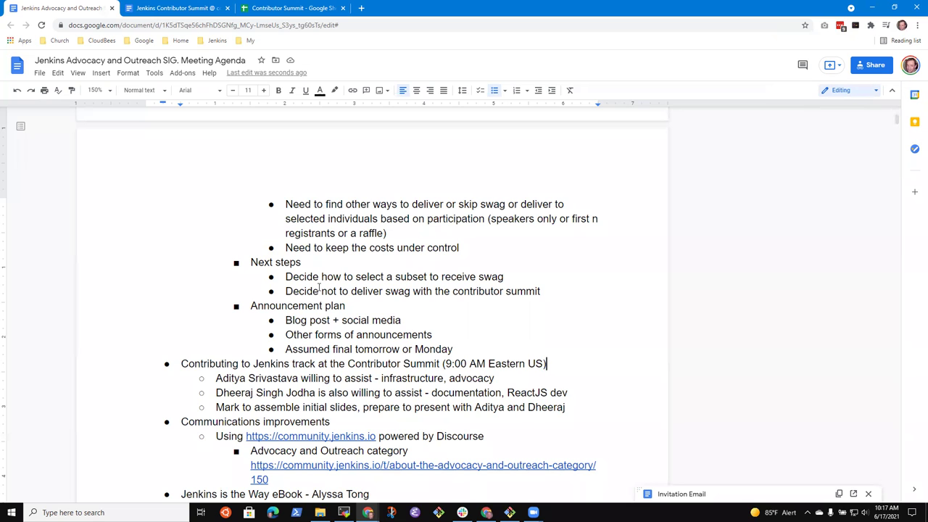
key(ctrl+Left)
key(End)
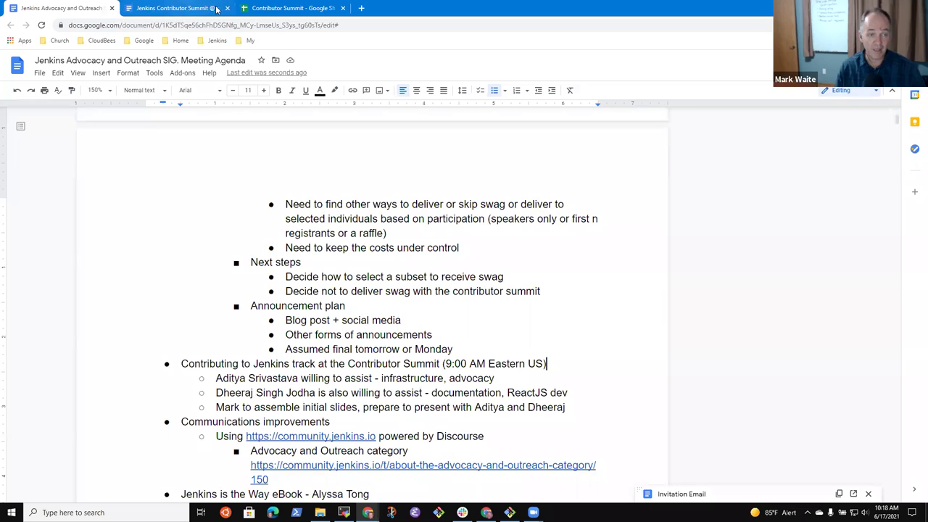
click(192, 8)
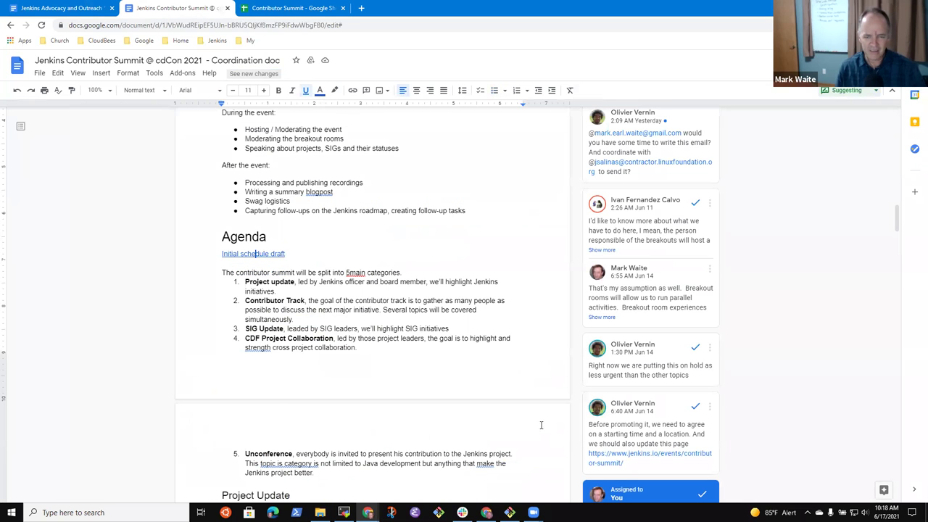
click(361, 8)
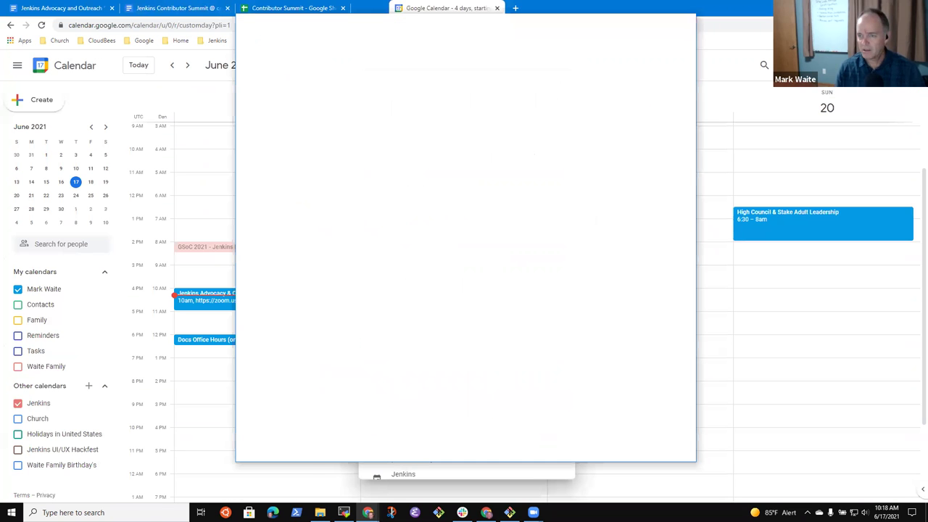
key(ctrl+w)
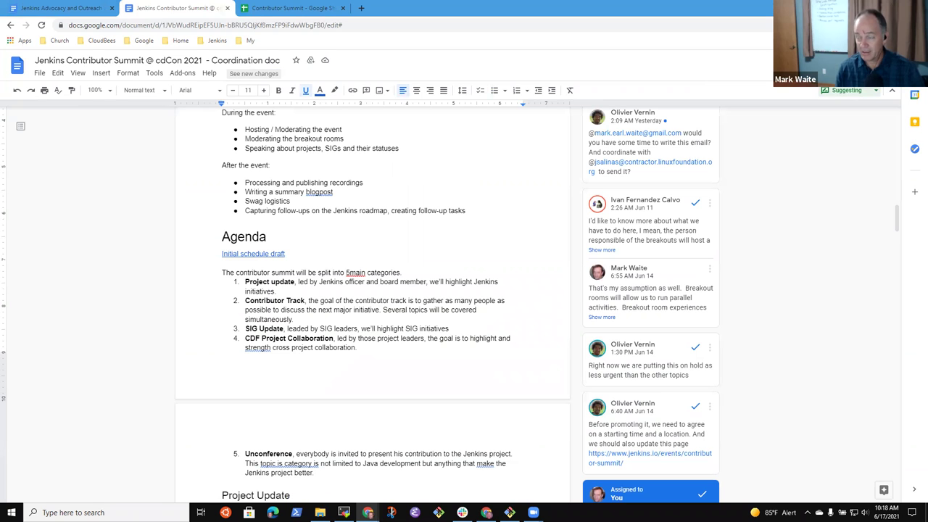
click(61, 9)
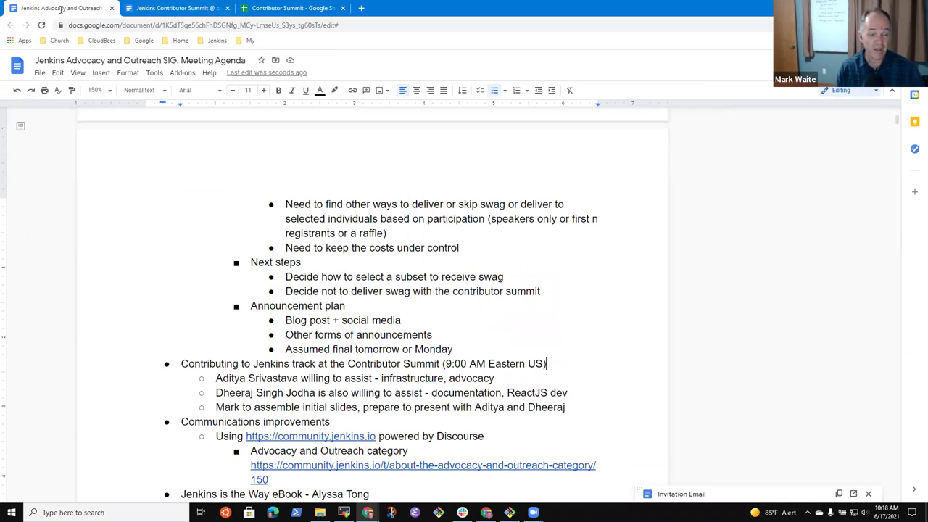
click(297, 392)
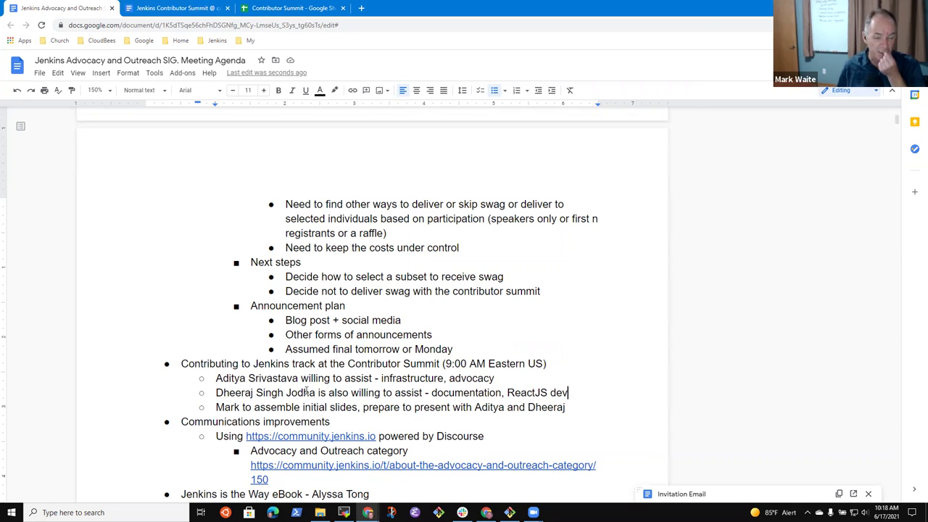
key(End)
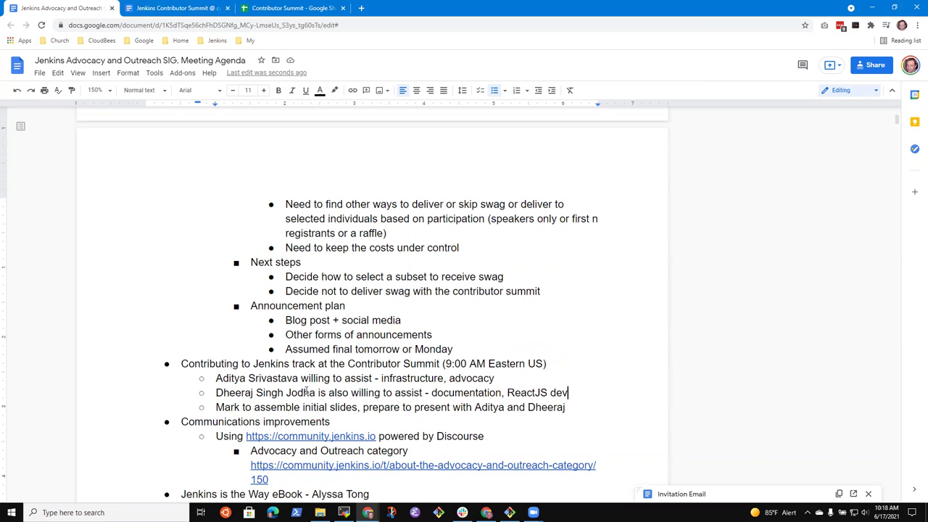
- Review the Contributing to Jenkins row's times and speaker, then the Java 11 - Java 17 row
click(323, 13)
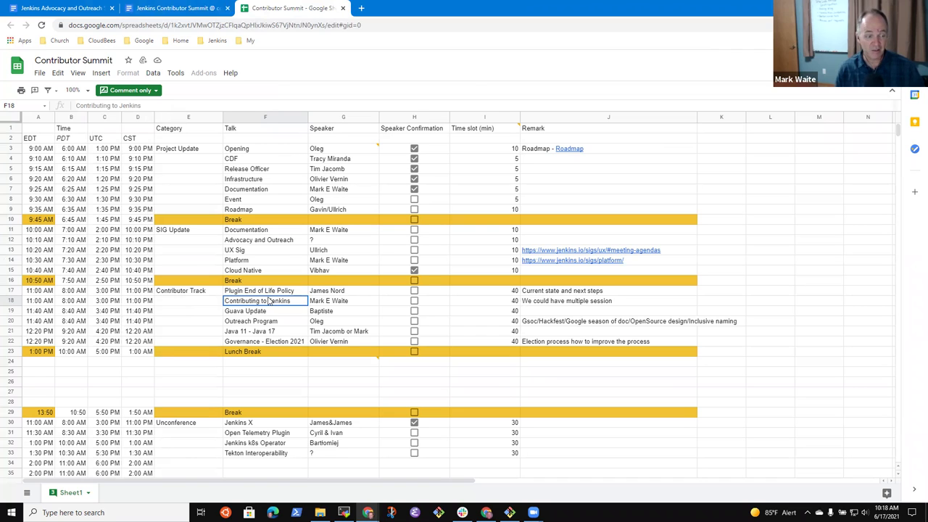
key(Left)
key(Left)
key(Left)
key(Left)
key(Left)
key(Right)
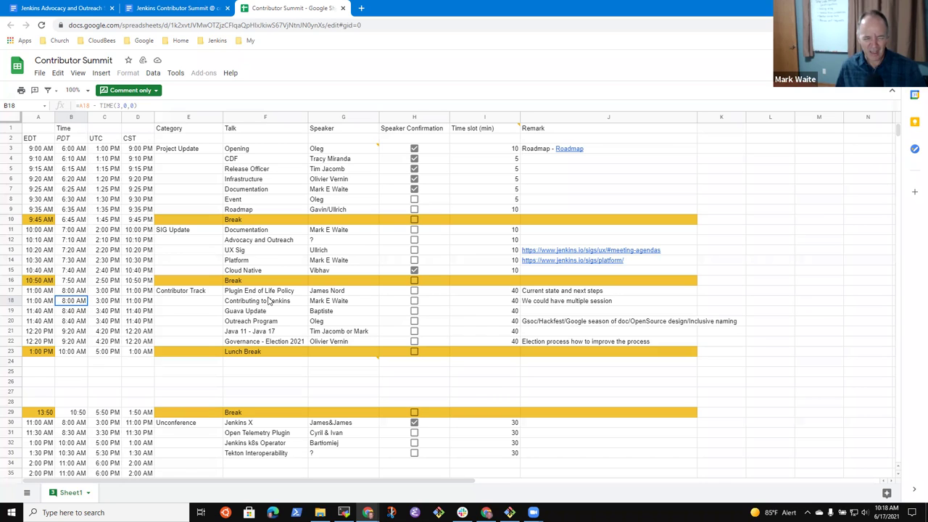
key(Right)
key(Right)
key(Right)
key(Right)
key(Right)
key(Right)
key(Right)
key(Left)
key(Left)
key(Left)
key(Left)
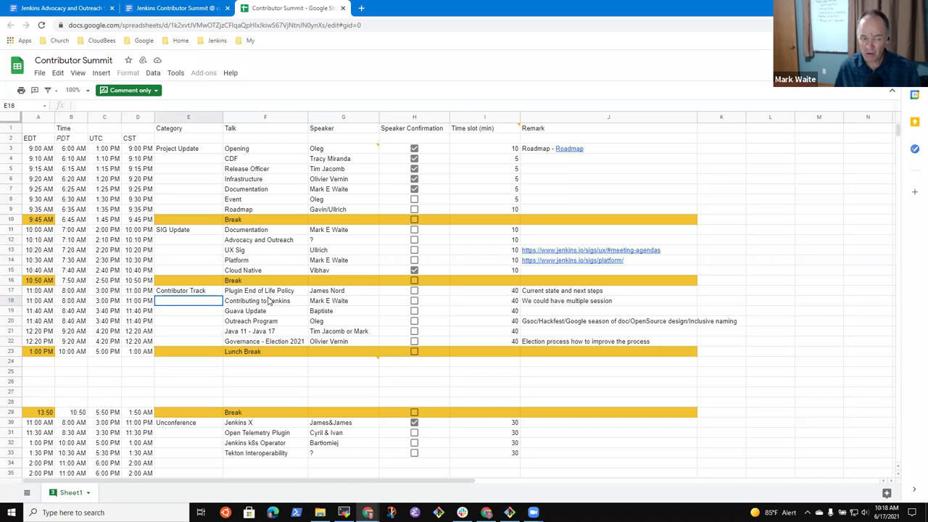
key(Left)
key(Left)
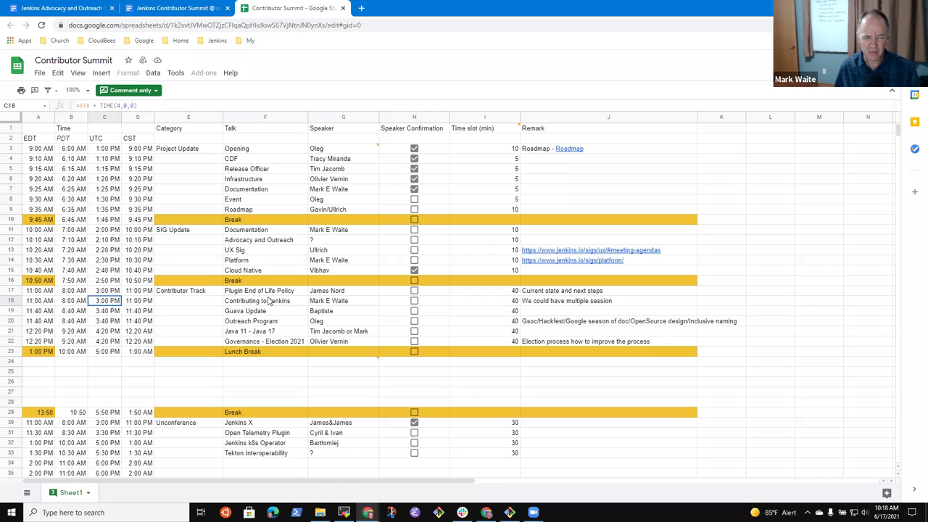
key(Right)
key(Right)
key(Right)
key(Right)
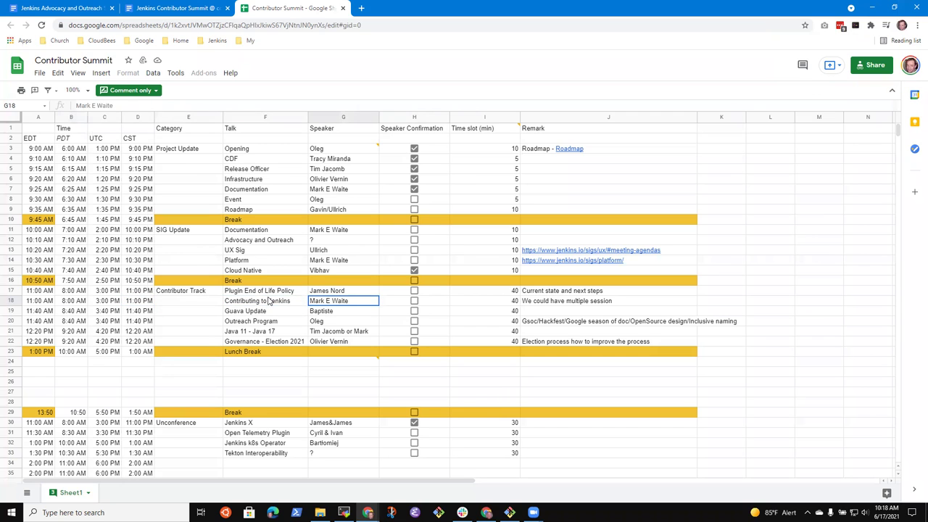
key(Left)
key(Left)
key(Left)
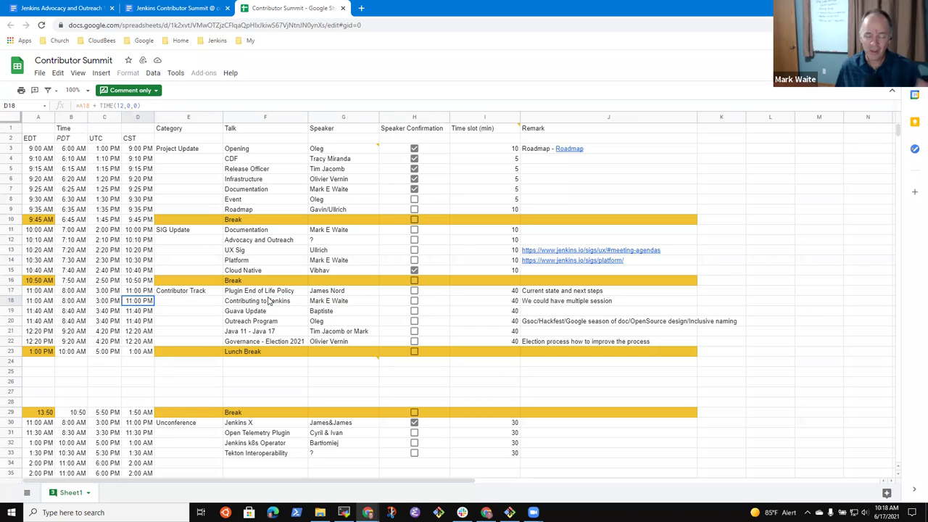
key(Down)
key(Down)
key(Down)
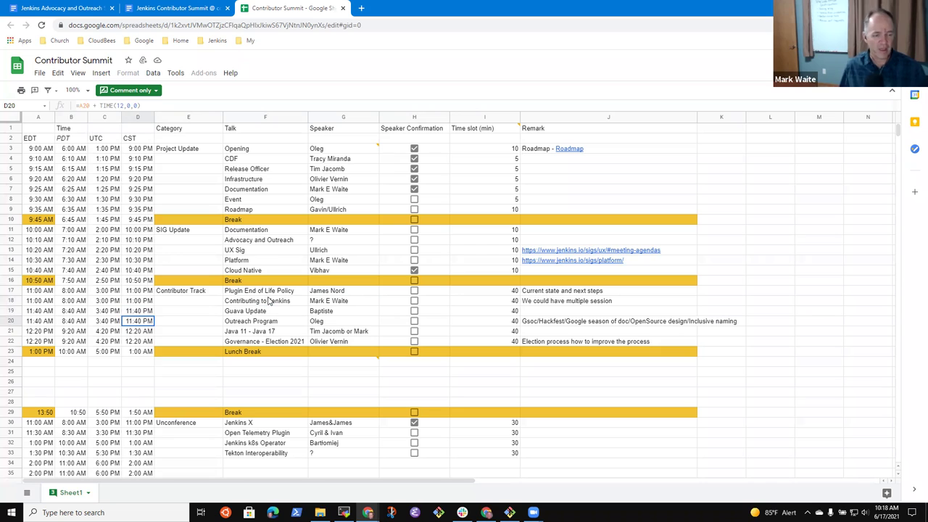
key(Right)
key(Right)
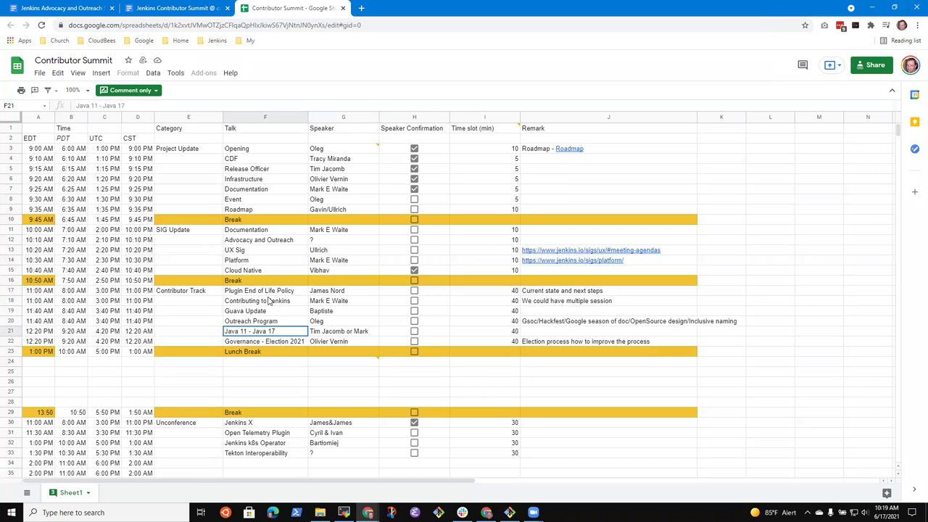
click(82, 9)
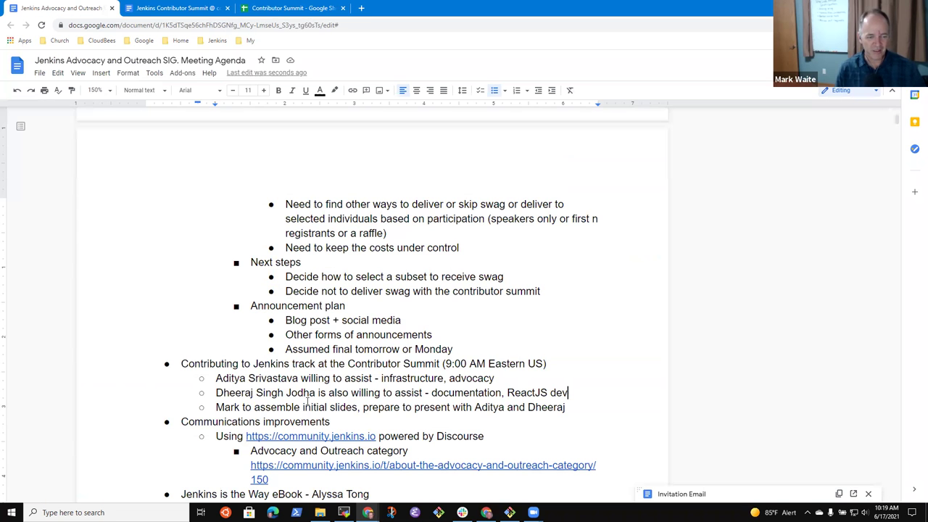
scroll(308, 401, down, 2)
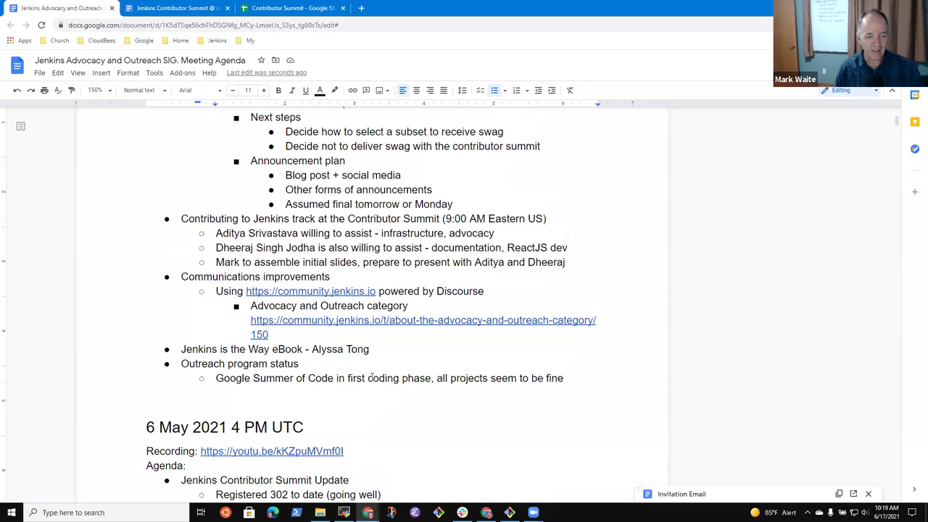
click(299, 9)
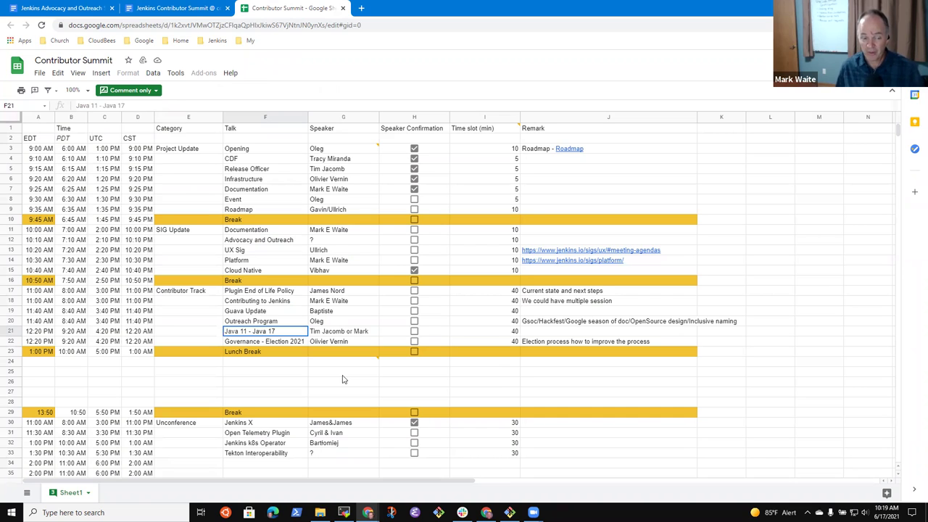
key(Right)
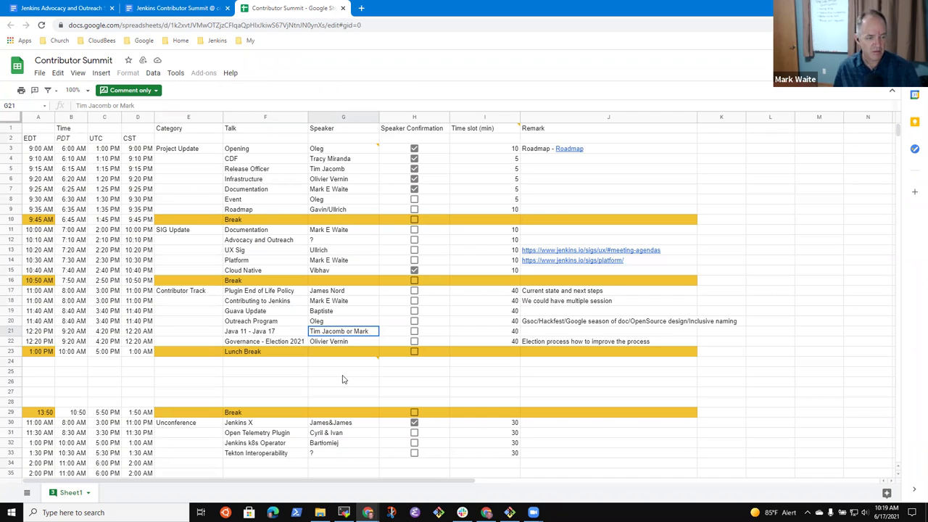
key(Left)
key(Left)
key(Left)
key(Left)
key(Left)
key(Right)
key(Right)
key(Right)
key(Right)
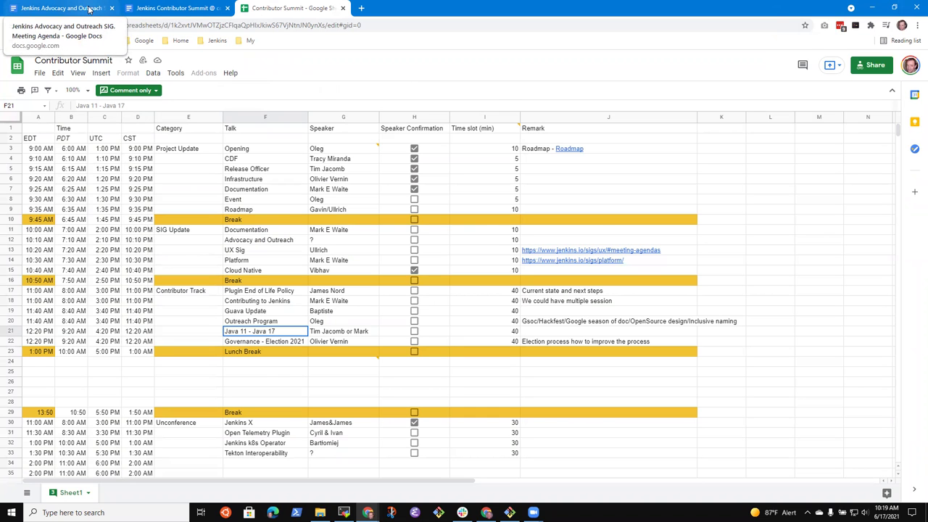
click(89, 8)
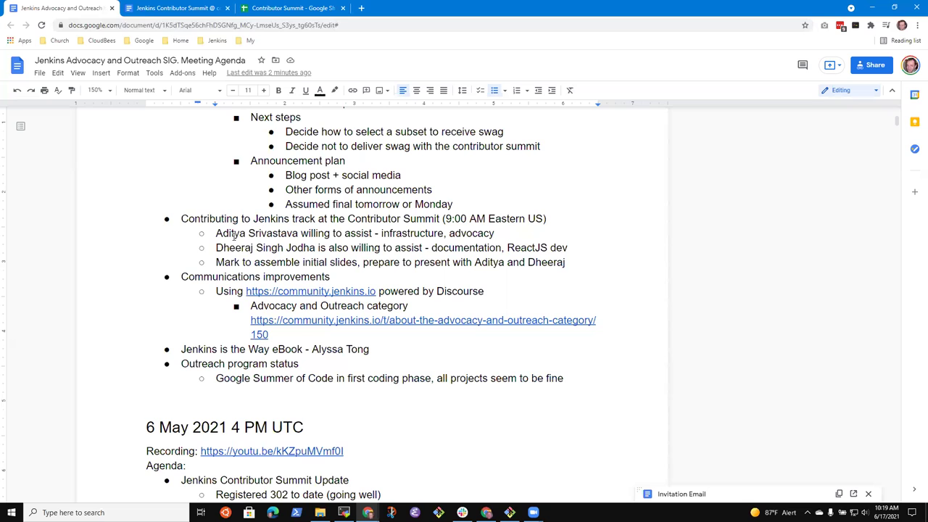
click(311, 234)
key(End)
click(193, 15)
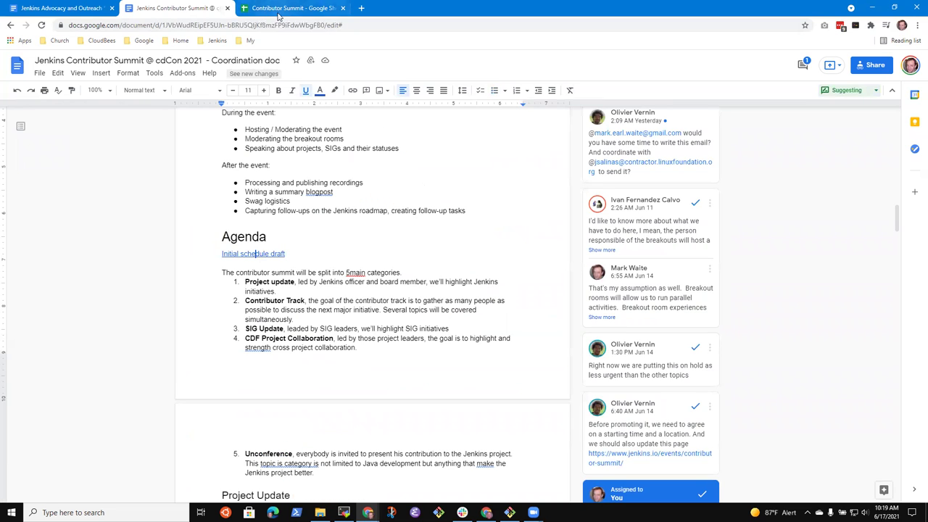
click(281, 13)
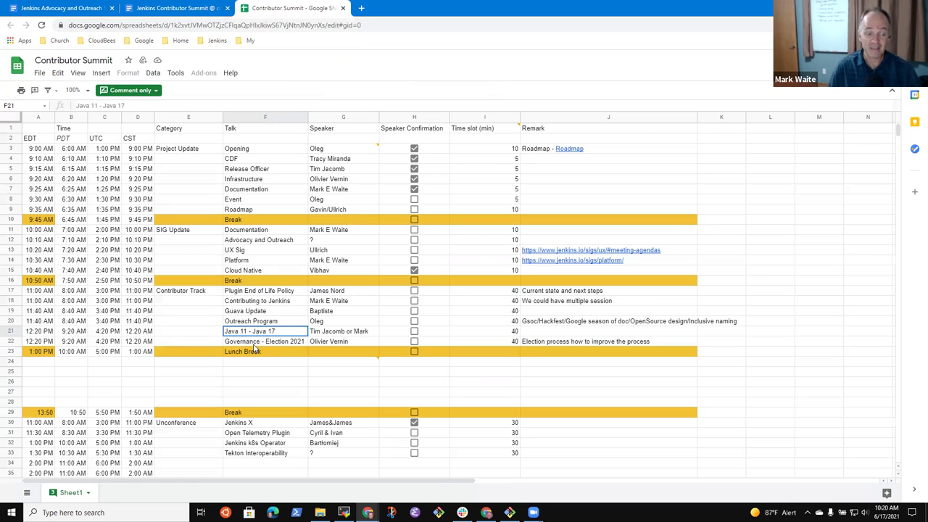
- Check the Outreach Program talk and speaker in F20 and G20, then return to the agenda
click(283, 323)
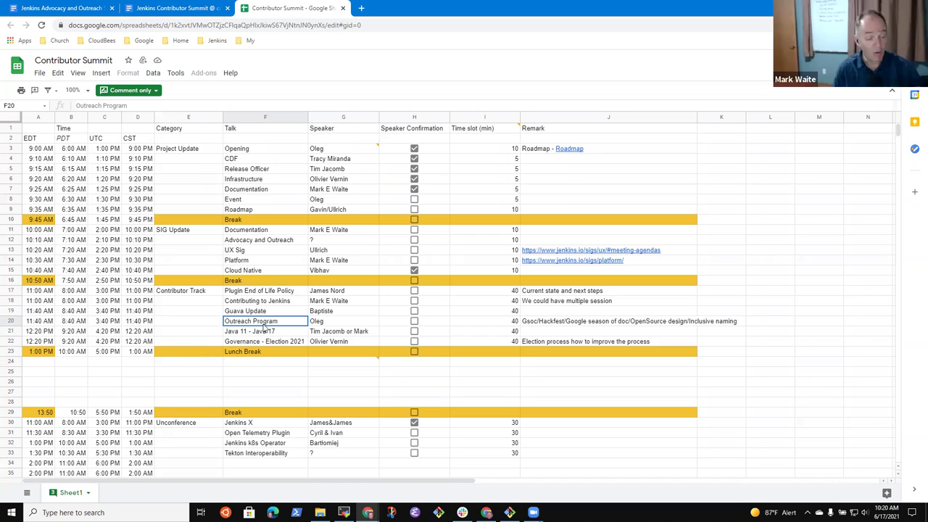
key(Right)
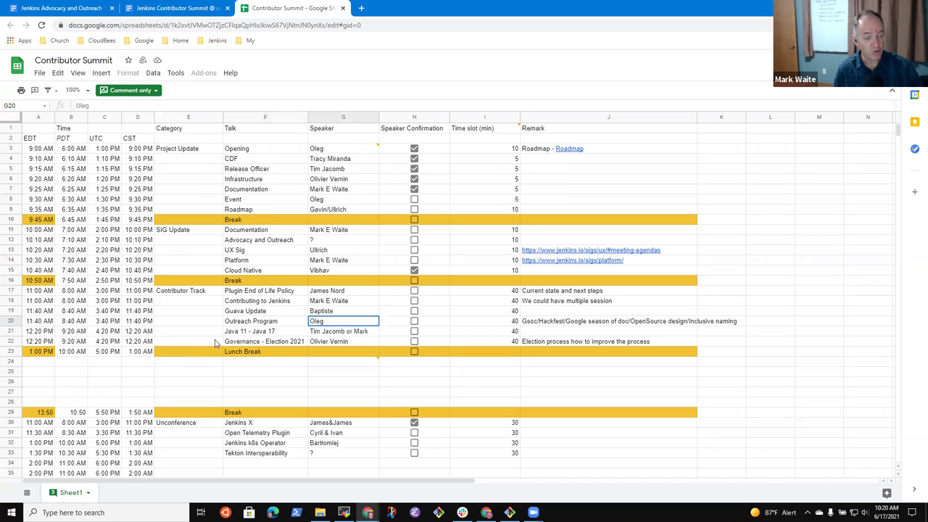
key(Left)
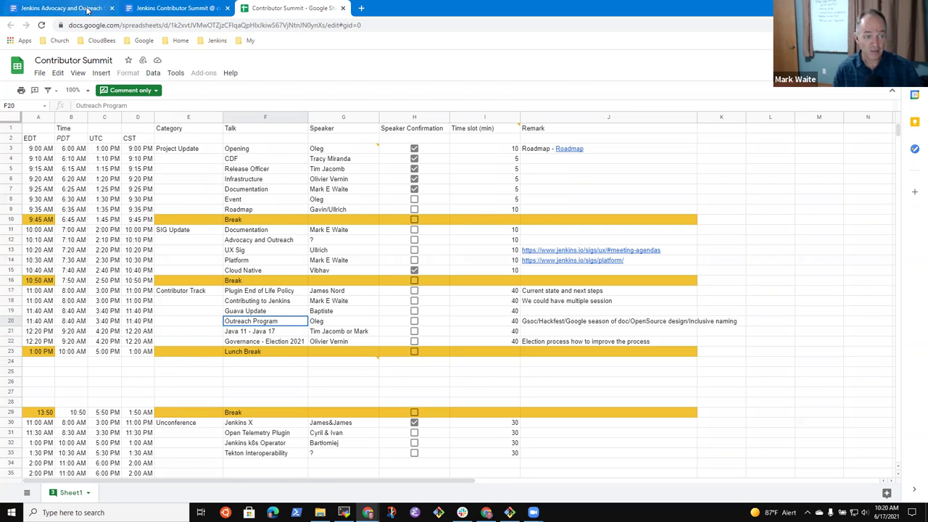
click(81, 8)
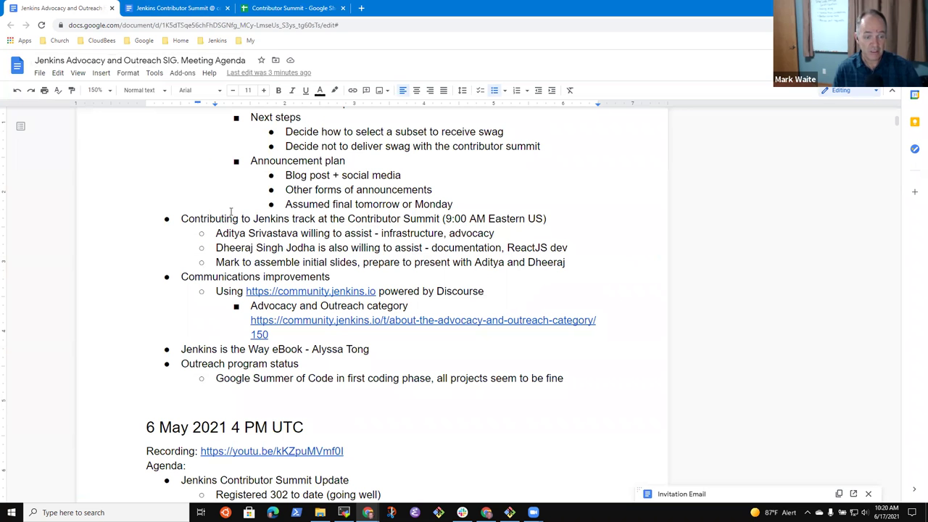
click(279, 8)
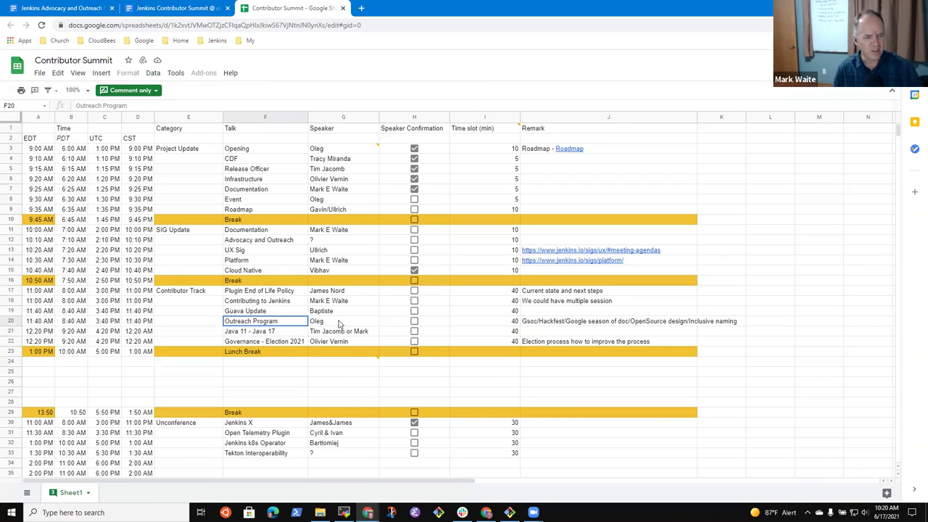
click(336, 323)
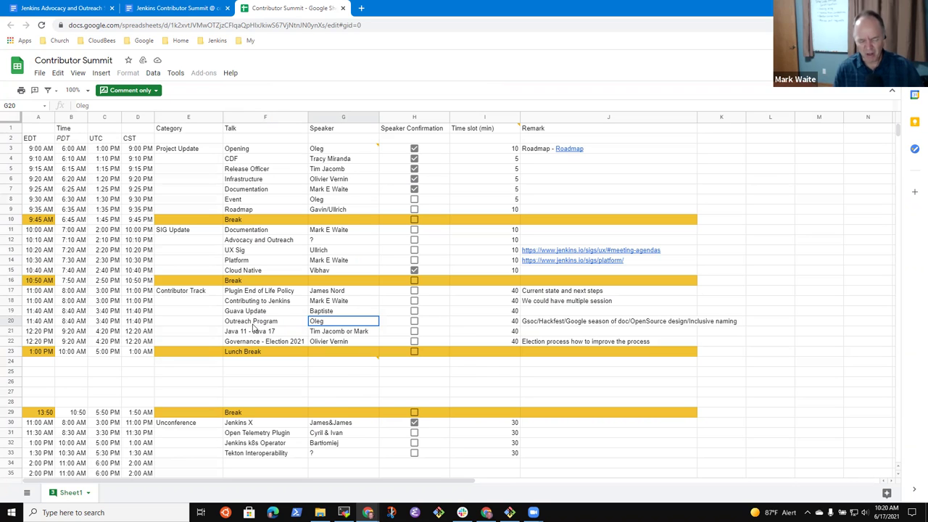
click(254, 323)
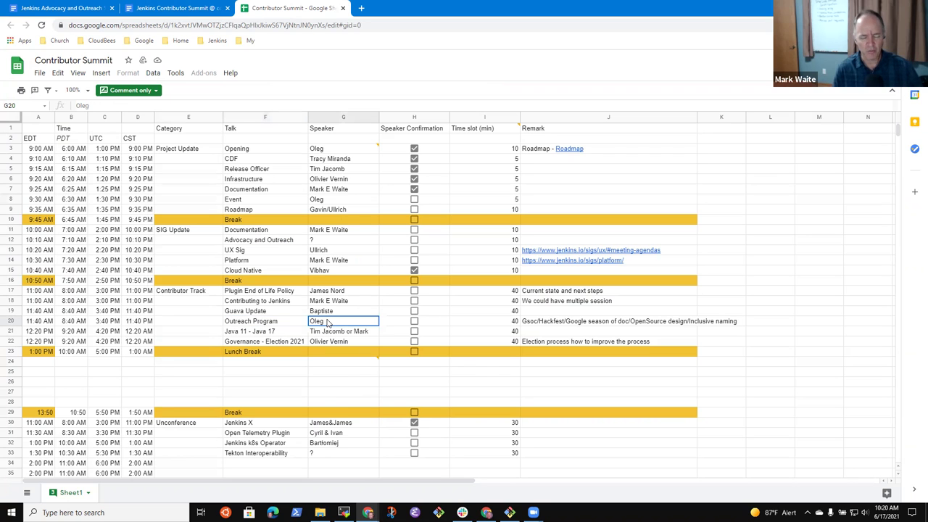
click(82, 7)
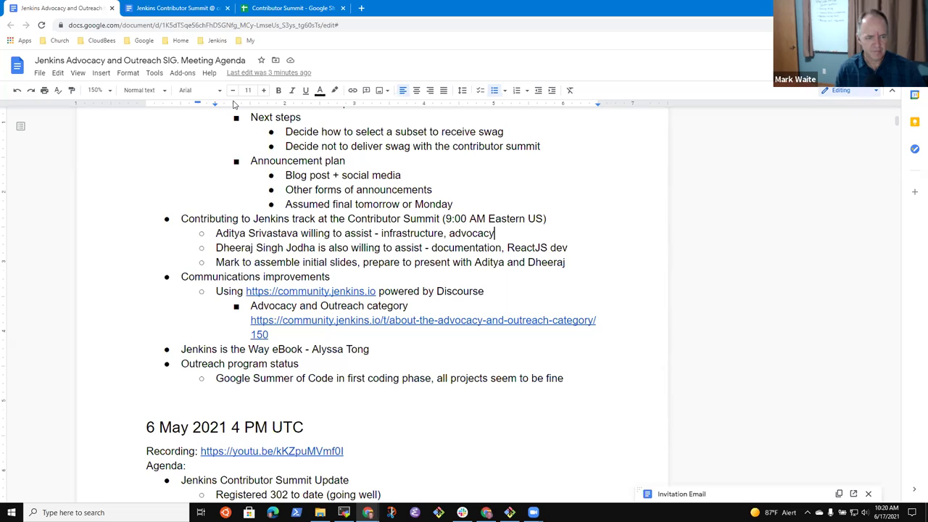
- Add an empty top-level bullet after the slides note, then glance at the schedule and coordination doc
key(Down)
key(Down)
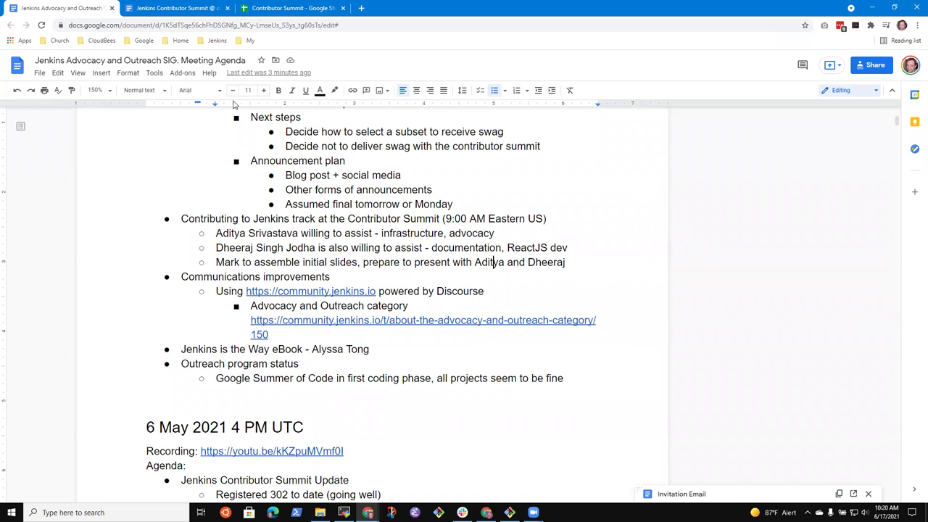
key(End)
key(Return)
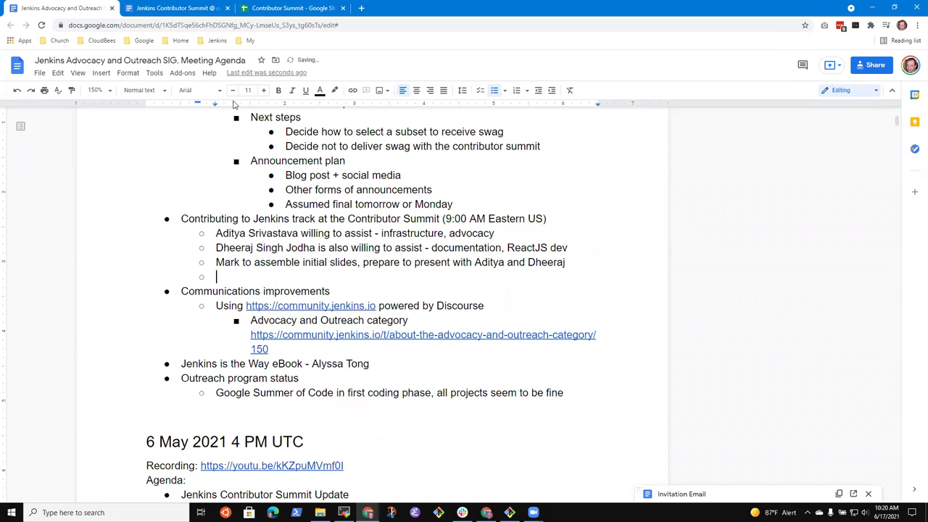
key(shift+Tab)
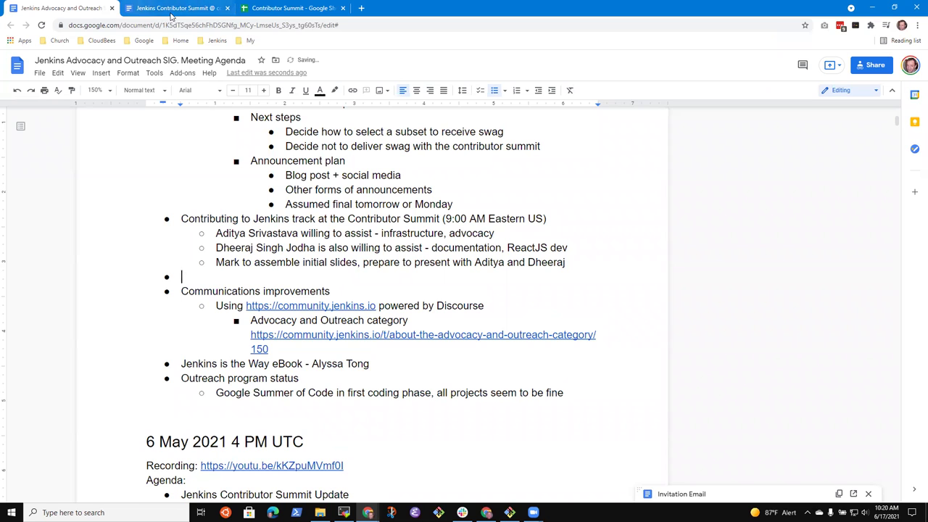
click(268, 8)
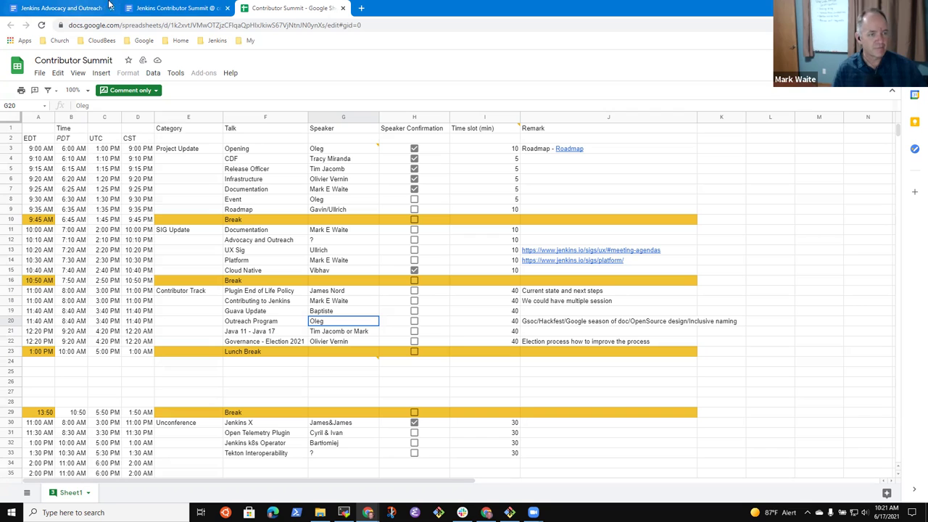
click(170, 9)
- Title the new bullet 'Outreach track at Contributor Summit' in the SIG agenda
click(53, 9)
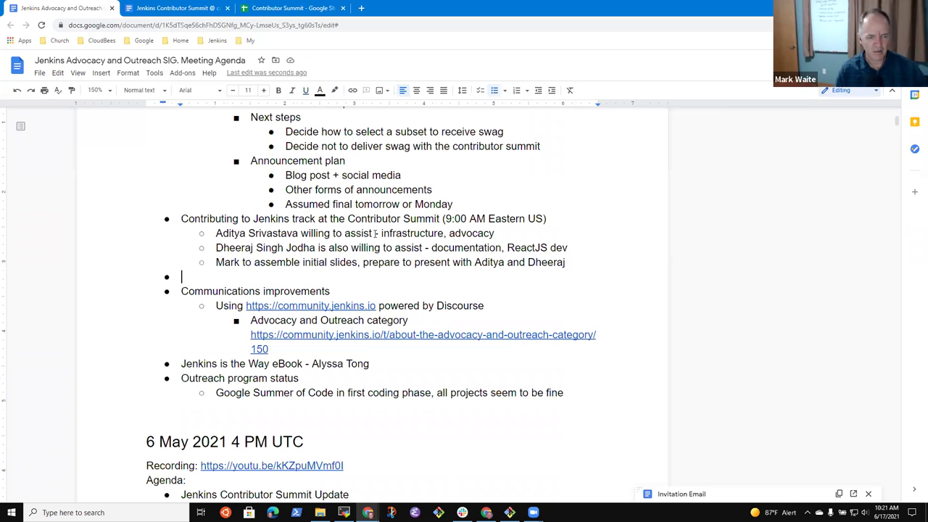
key(Down)
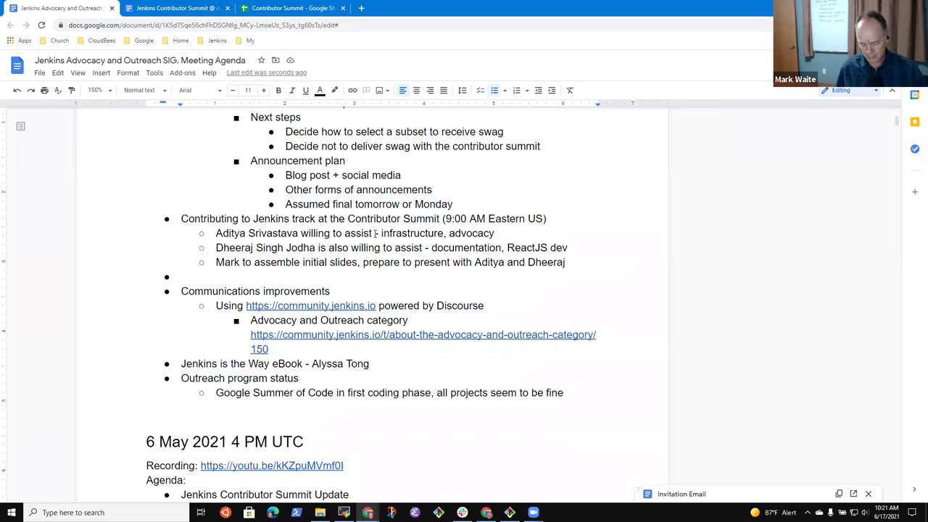
text(Outreach)
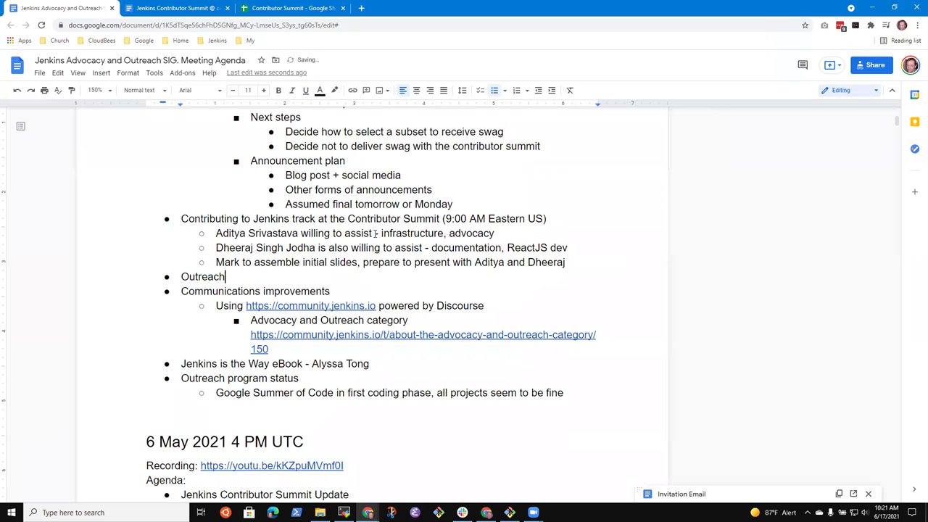
text( track at Contributor Sum)
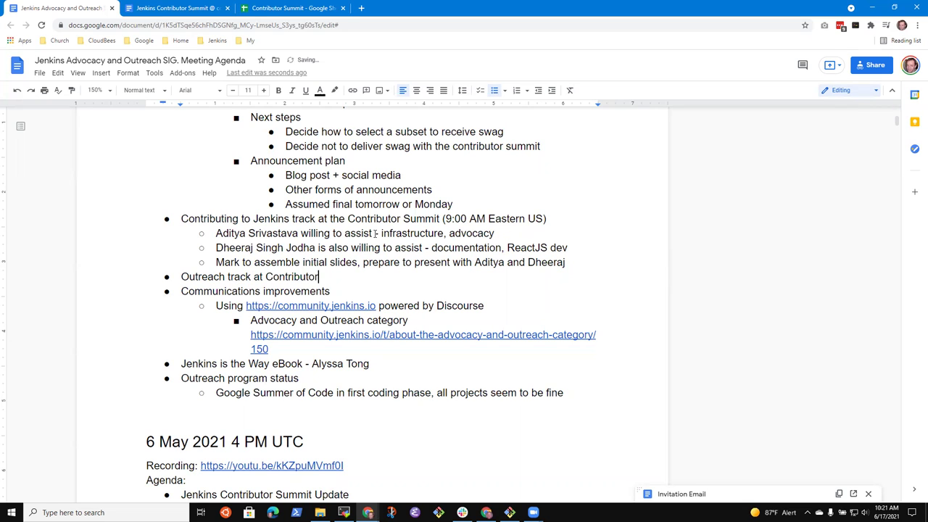
key(BackSpace)
key(BackSpace)
text(ummit)
- Add a sub-bullet: volunteer to voice outreach experience to those in IST time zone and students
key(Return)
key(Tab)
text(Aditya )
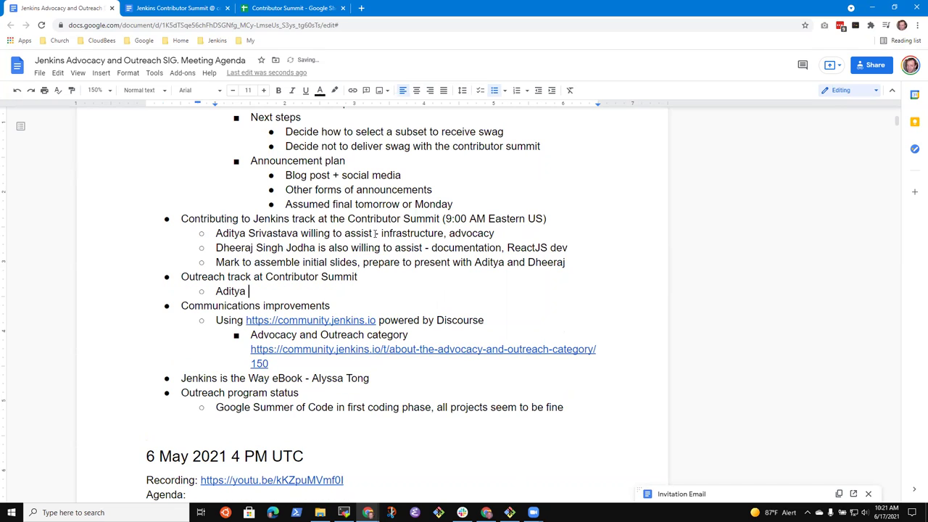
text(willing to act as a )
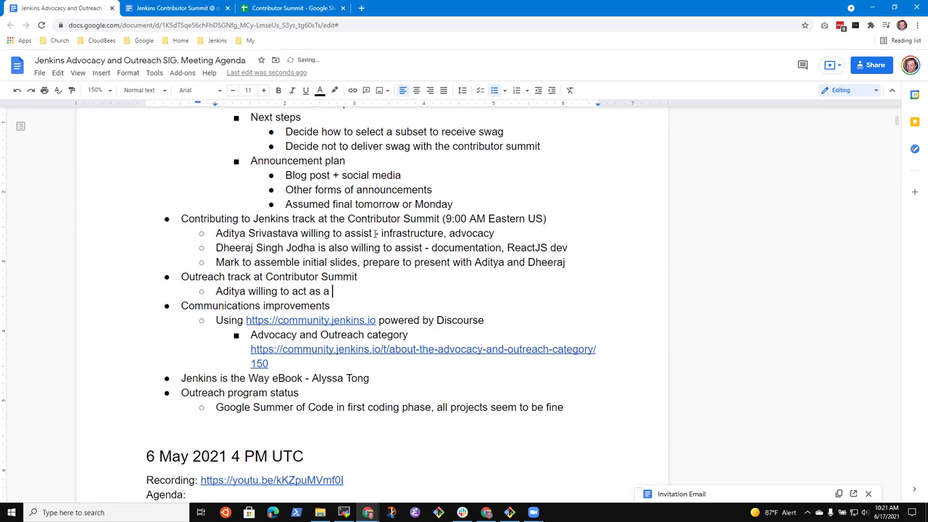
text(voice representing)
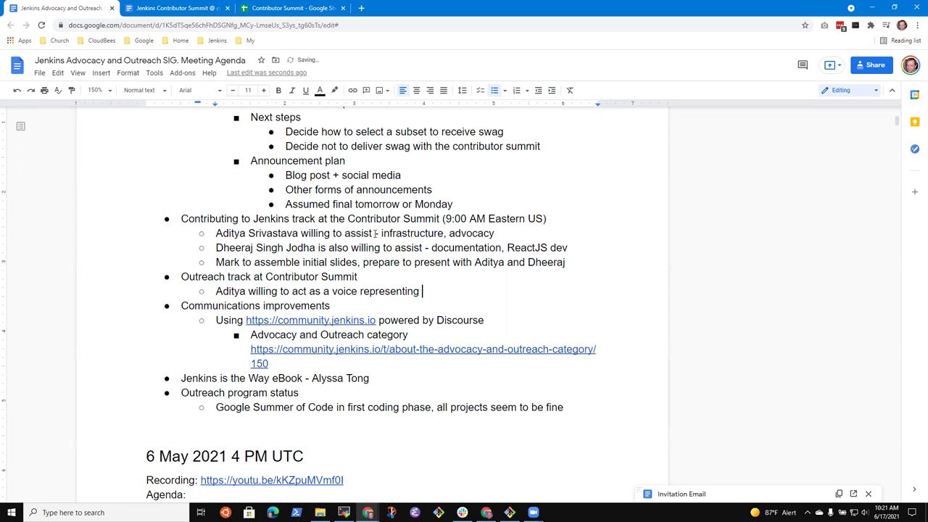
text( those)
key(BackSpace)
key(BackSpace)
key(BackSpace)
key(BackSpace)
key(BackSpace)
text(outreach experience)
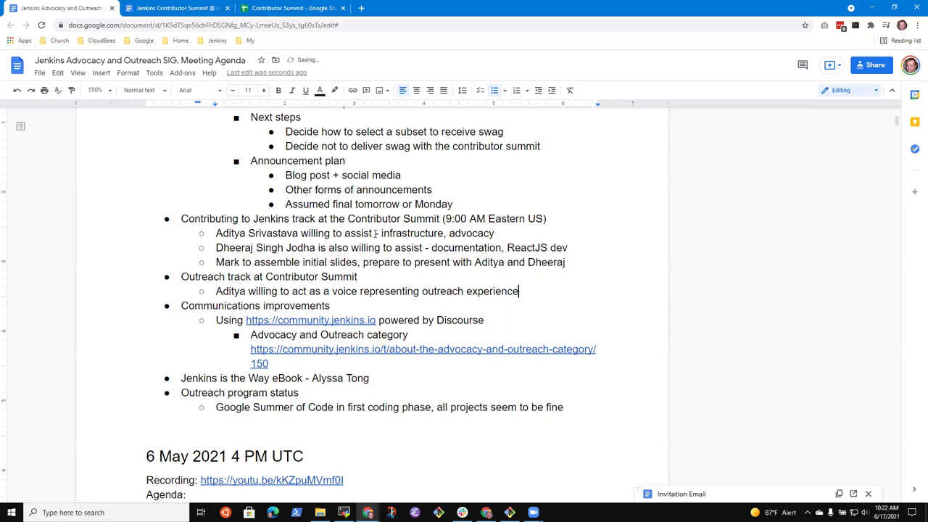
text( to those in IST time )
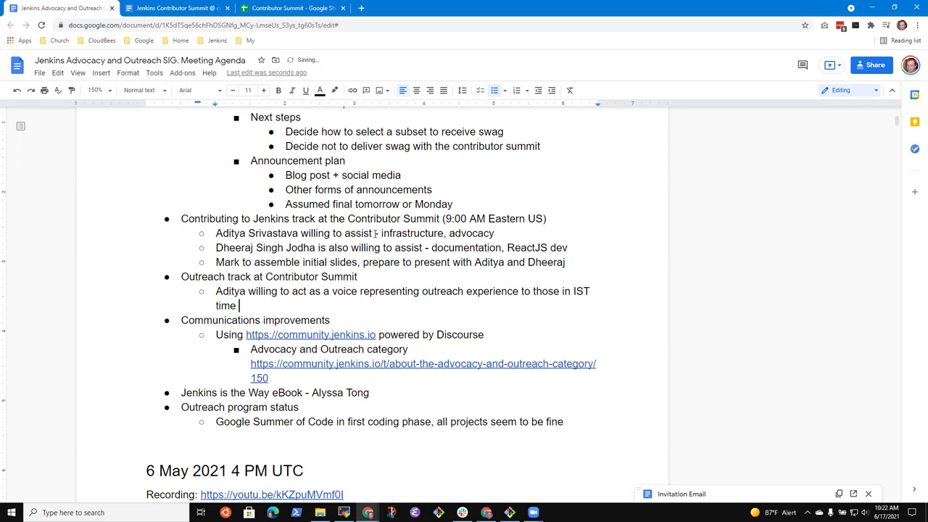
text(zone and to students)
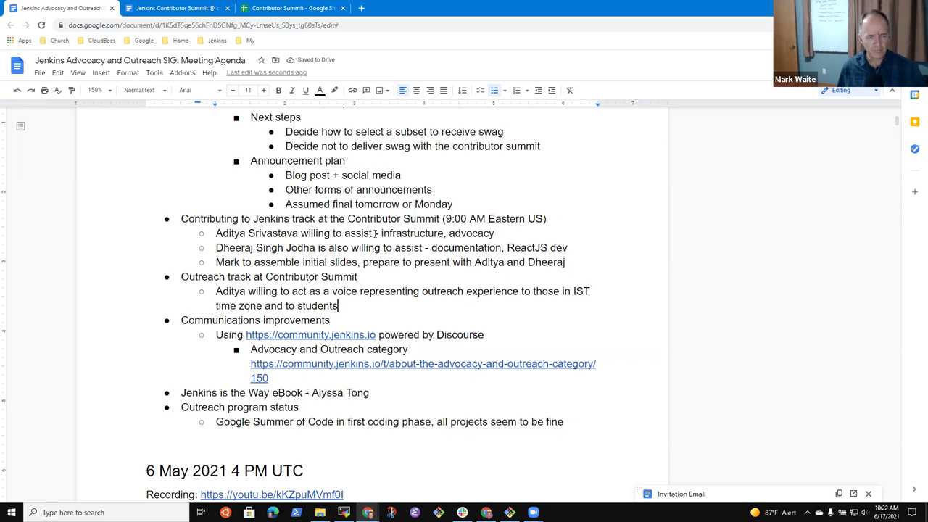
- Add a third-level note: 'Not hosting the session, just providing feedback and sharing experiences'
key(Return)
key(Tab)
text(Not hosting the session, just providing feedback and sharing experiences)
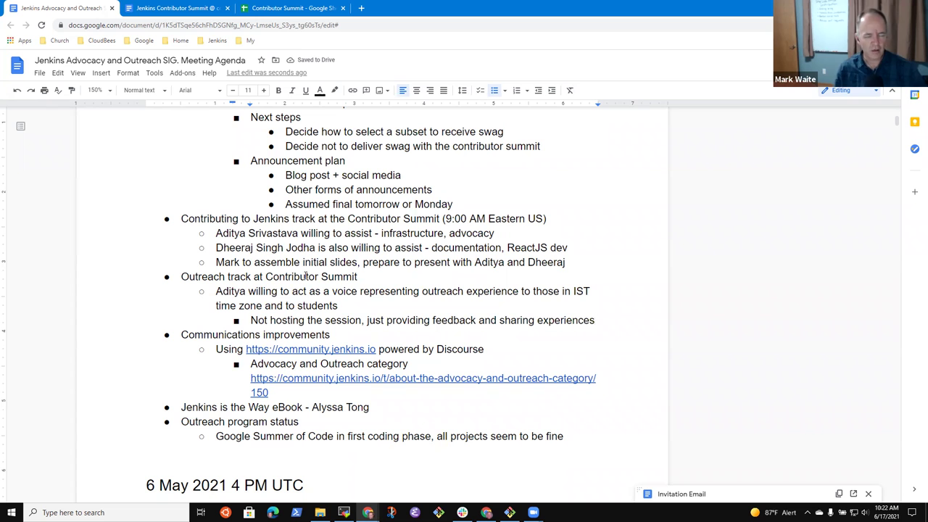
click(316, 218)
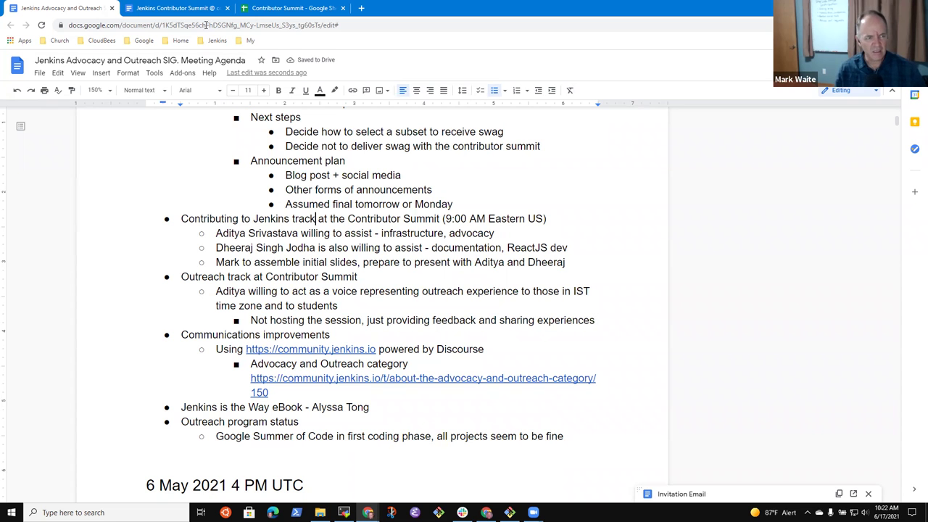
- Open the Contributor Summit schedule sheet and select the Outreach Program talk in row 20
click(167, 8)
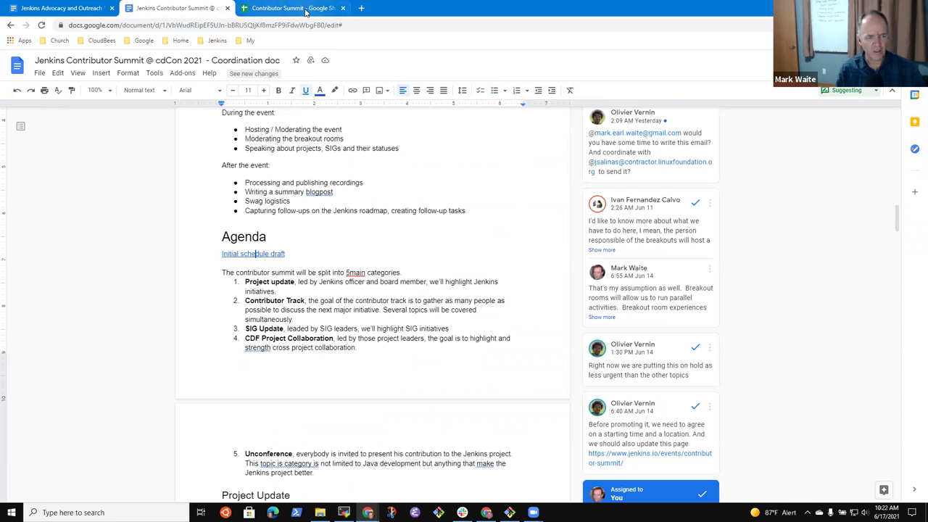
click(293, 8)
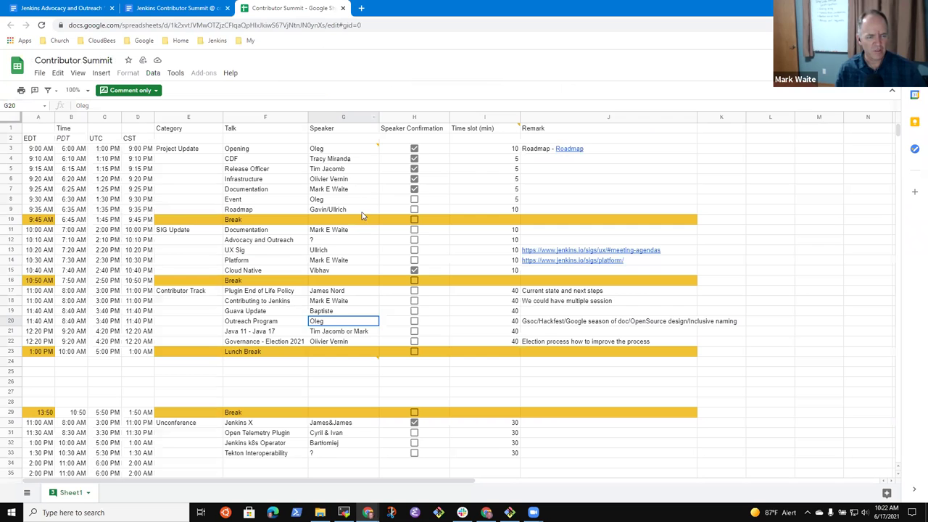
click(286, 432)
click(297, 421)
key(Up)
key(Up)
key(Up)
key(Up)
key(Up)
key(Up)
key(Up)
key(Up)
key(Up)
key(Up)
key(Up)
key(Up)
key(Up)
key(Up)
key(Up)
key(Up)
key(Up)
key(Up)
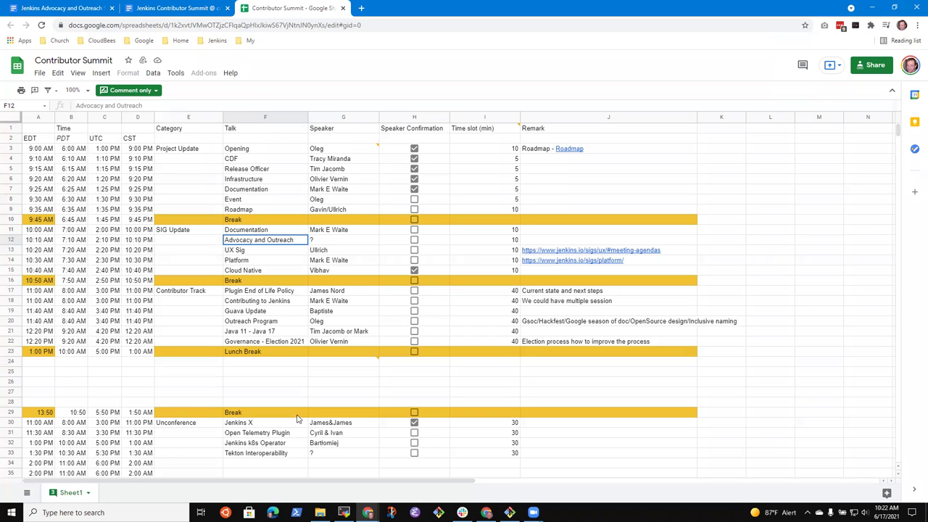
key(Down)
key(Down)
key(Down)
key(Down)
key(Down)
key(Down)
key(Down)
key(Down)
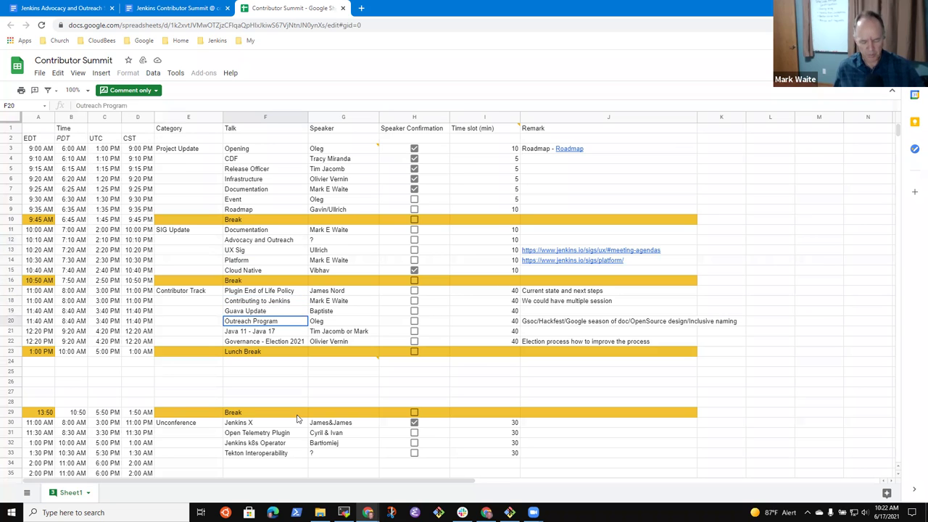
key(shift+Right)
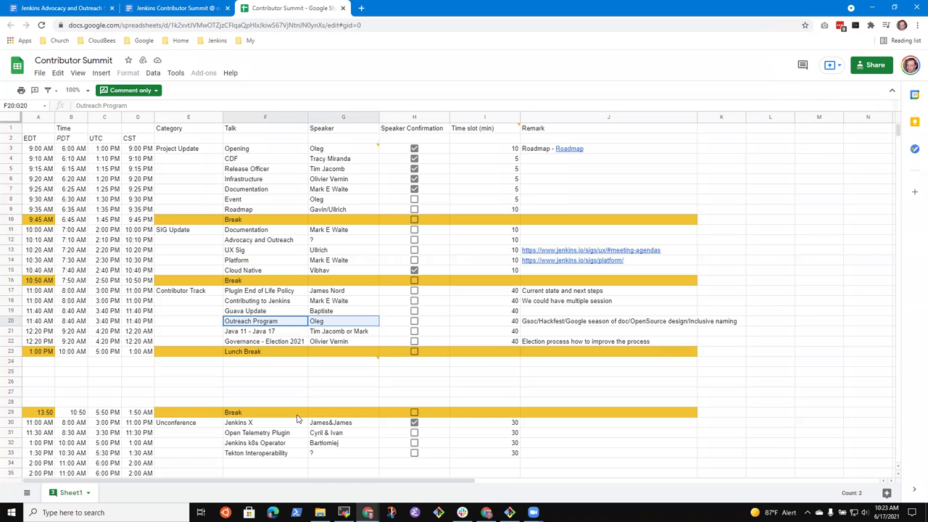
key(Right)
key(Right)
key(Right)
key(Right)
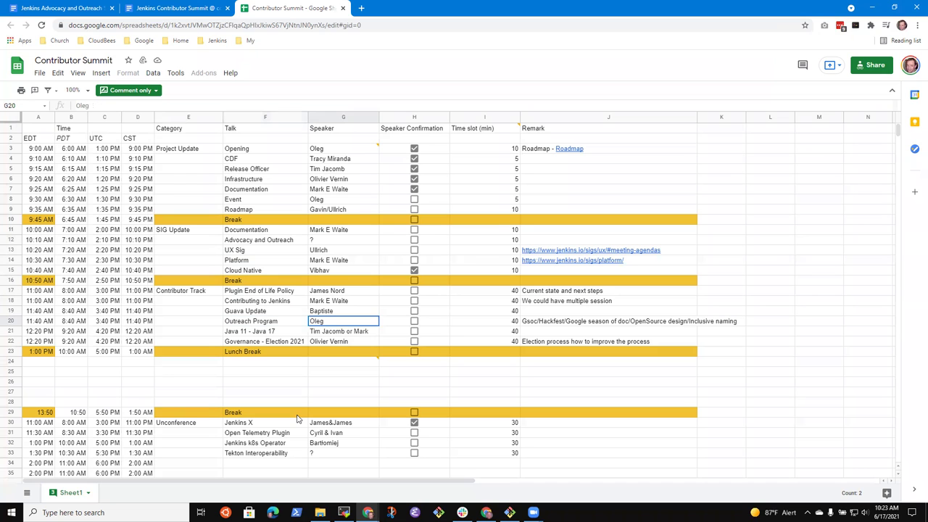
key(shift+Left)
- Read the Outreach Program remark in J20, then return to the Contributor Summit coordination doc
key(shift+Right)
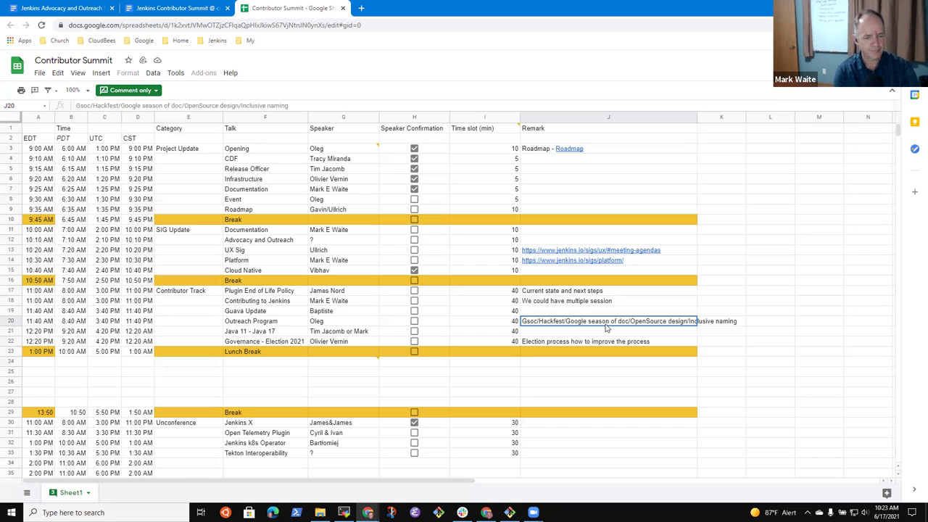
click(274, 322)
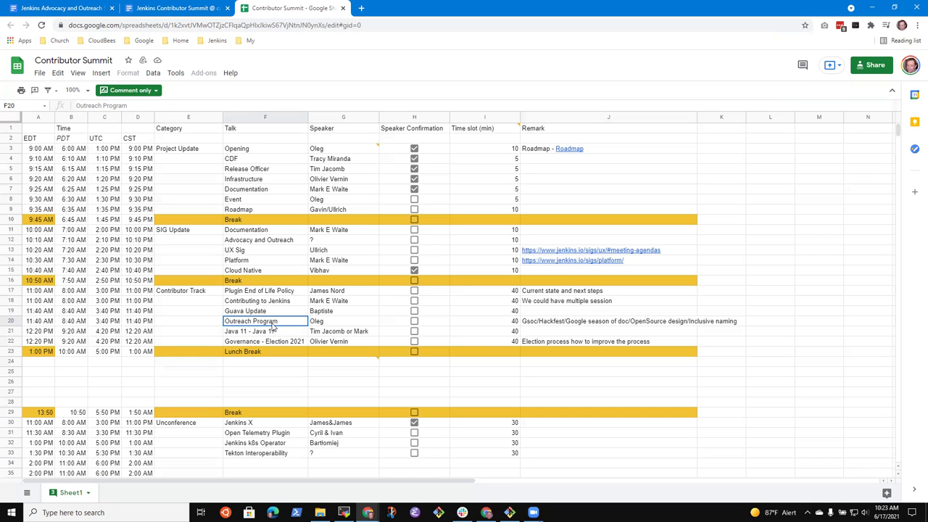
click(172, 9)
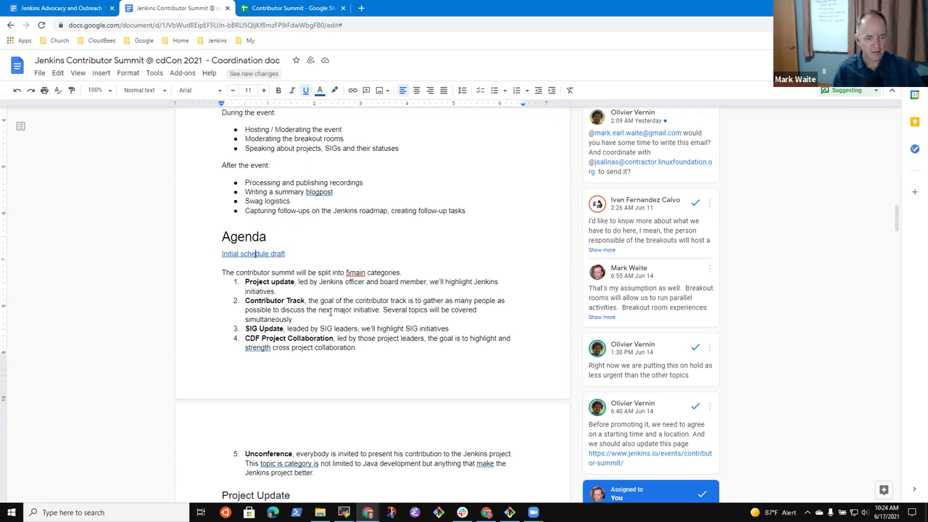
- In the Advocacy and Outreach SIG agenda, go to the end of the slides-preparation line
scroll(334, 313, down, 3)
scroll(356, 325, up, 3)
scroll(377, 346, down, 4)
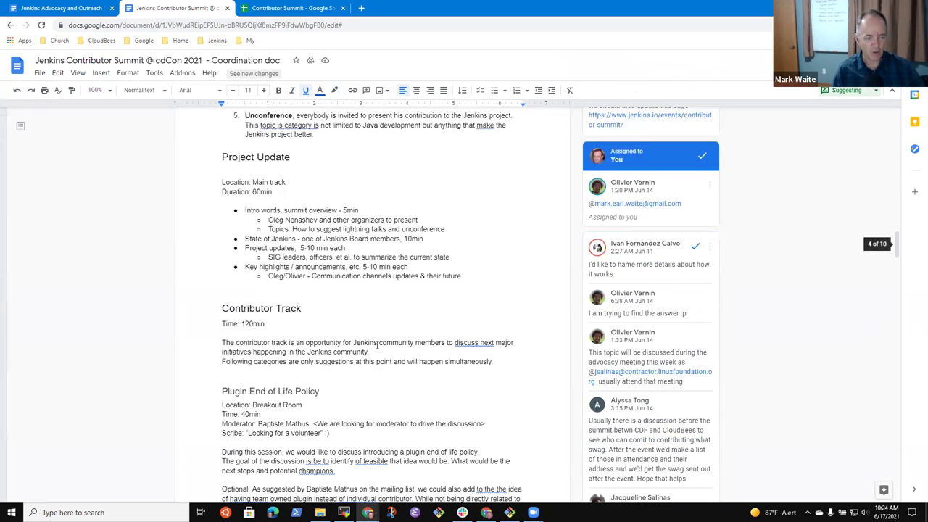
scroll(376, 345, up, 3)
key(ctrl+Page_Up)
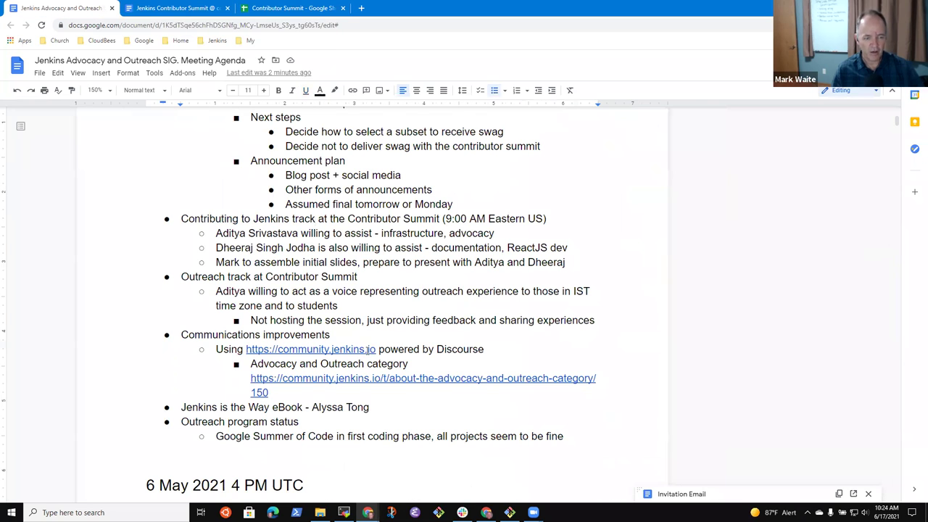
click(382, 218)
key(shift+End)
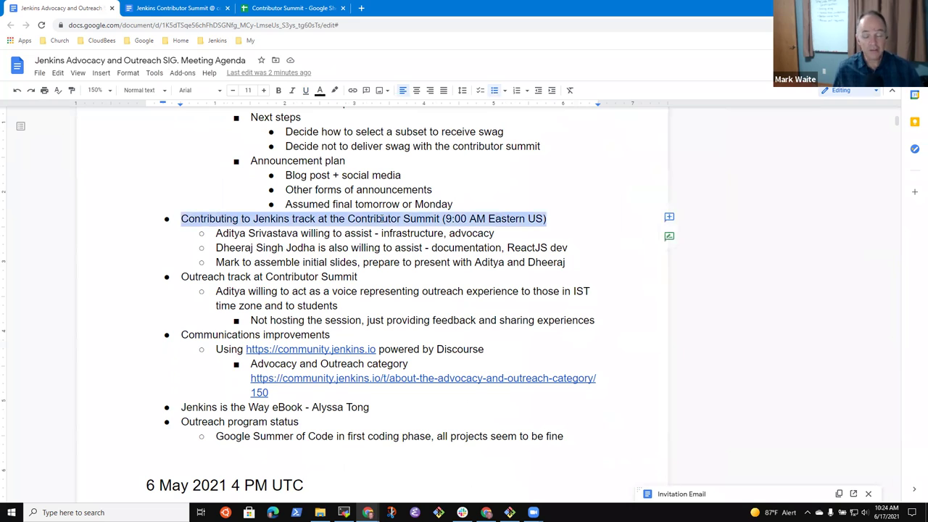
key(Down)
key(Down)
key(Down)
key(End)
key(shift+Home)
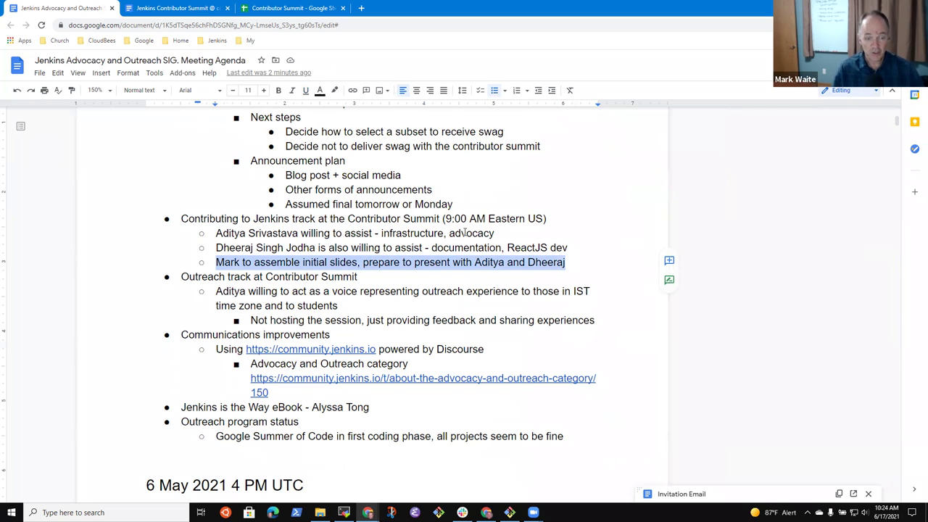
key(End)
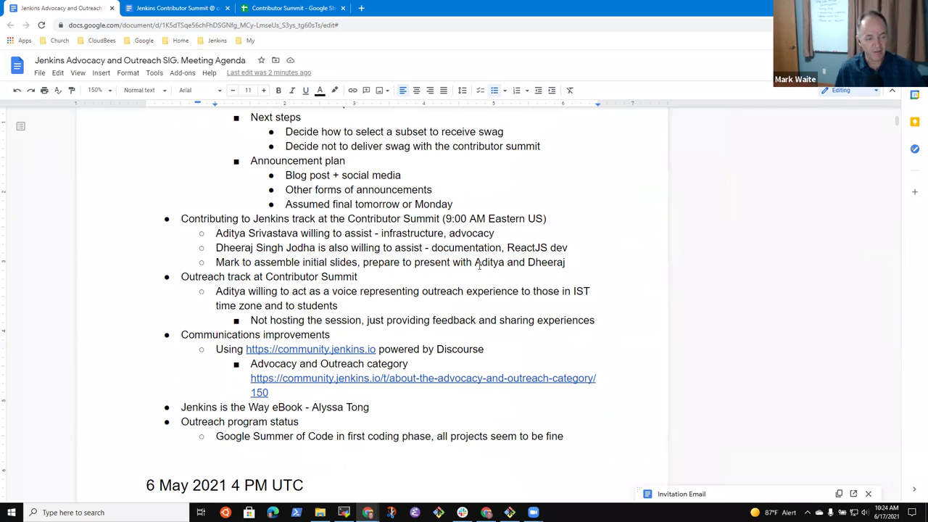
- Add an indented sub-bullet: 'Discuss the slides in Docs Office hours Tuesday morning 7:30 AM IST'
key(Return)
key(Tab)
text(Docs)
key(ctrl+BackSpace)
text(Discsu)
key(BackSpace)
key(BackSpace)
text(u)
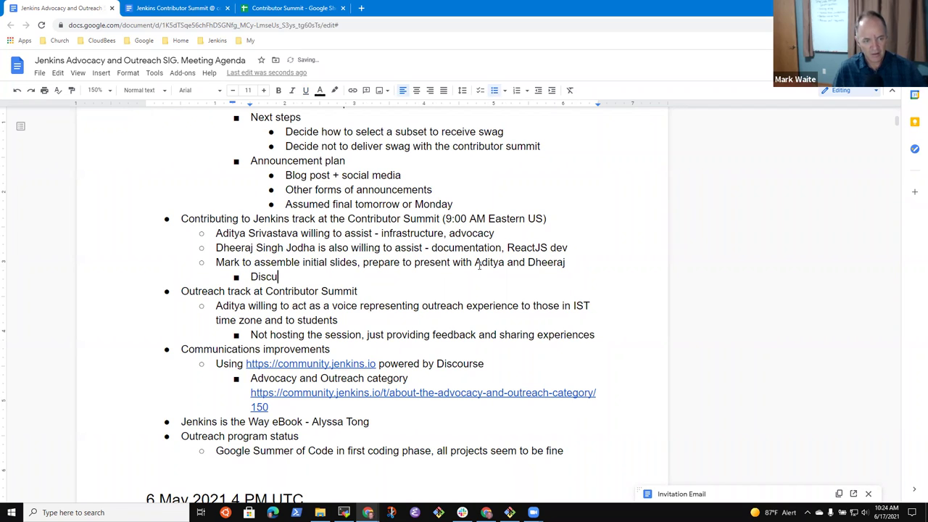
text(ss the slides in Docs Office )
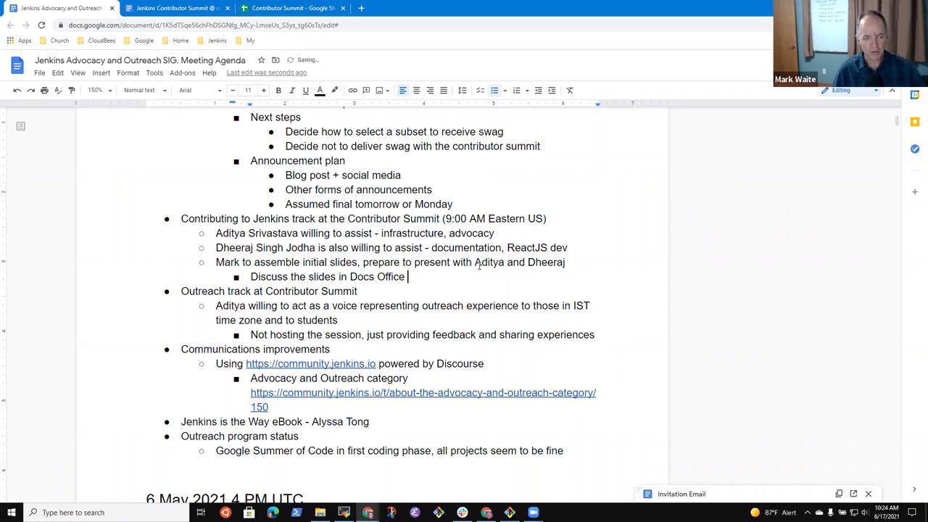
text(hours Tuesday morning)
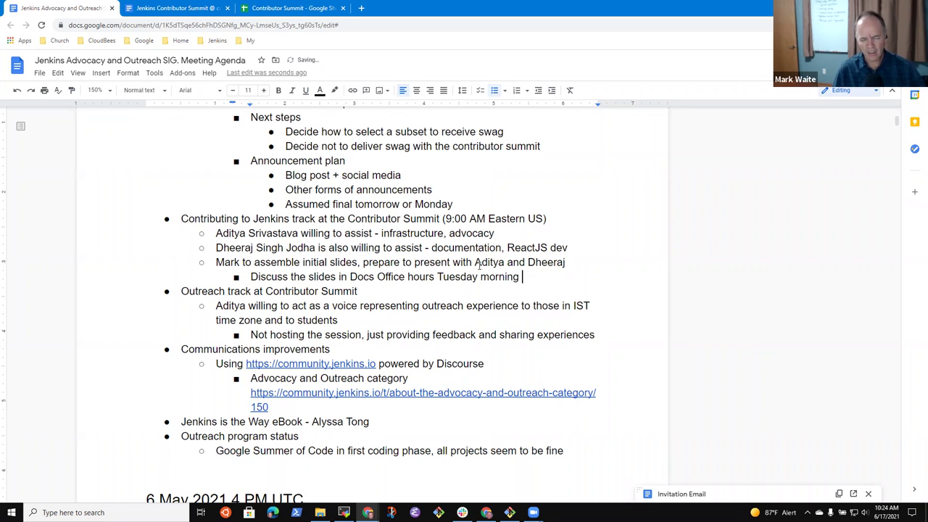
text( 7:)
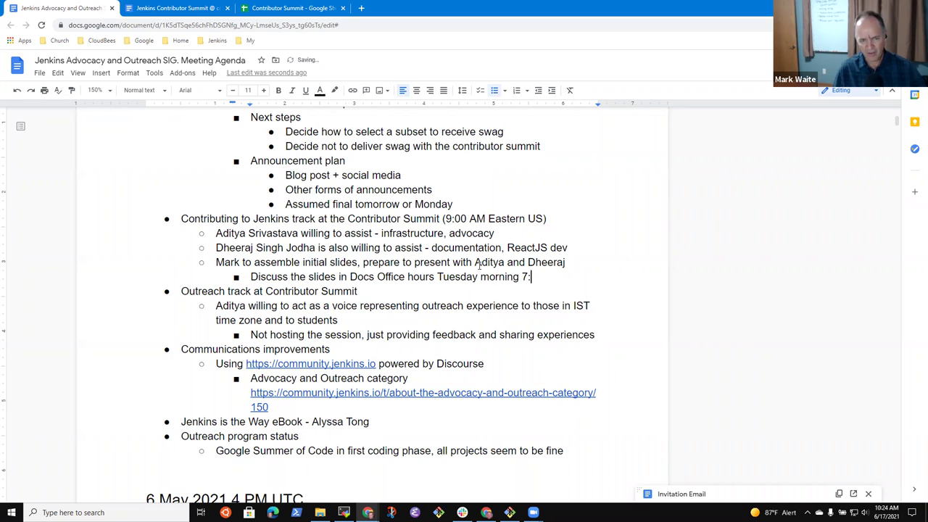
text(30 AM ISRT)
key(BackSpace)
key(BackSpace)
text(T)
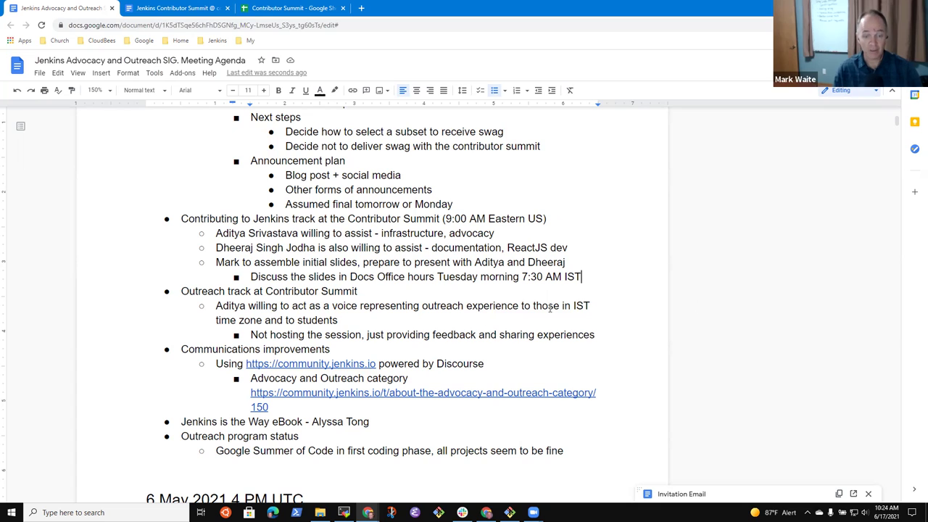
- Replace 'morning' with 'June 22' in the office-hours sub-bullet, so it reads 'Tuesday June 22 7:30 AM IST'
click(522, 276)
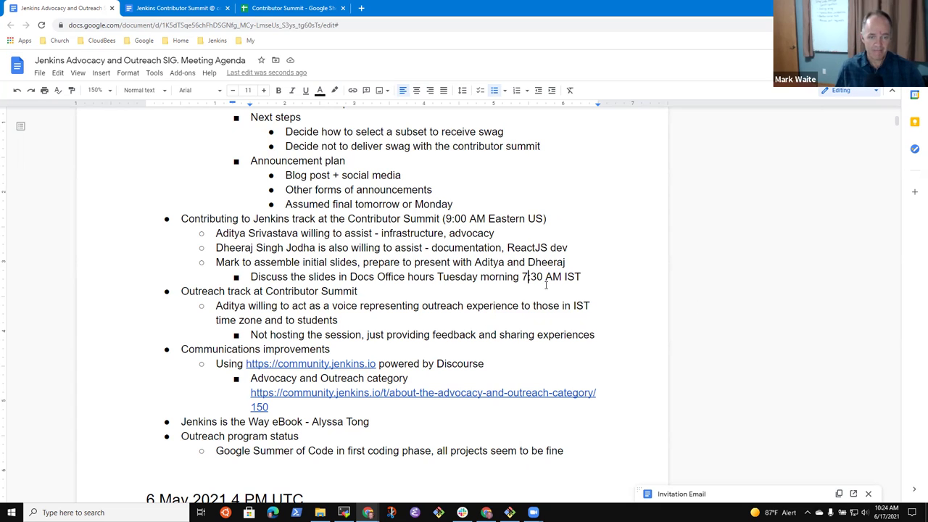
key(ctrl+shift+Left)
key(BackSpace)
text(June 22)
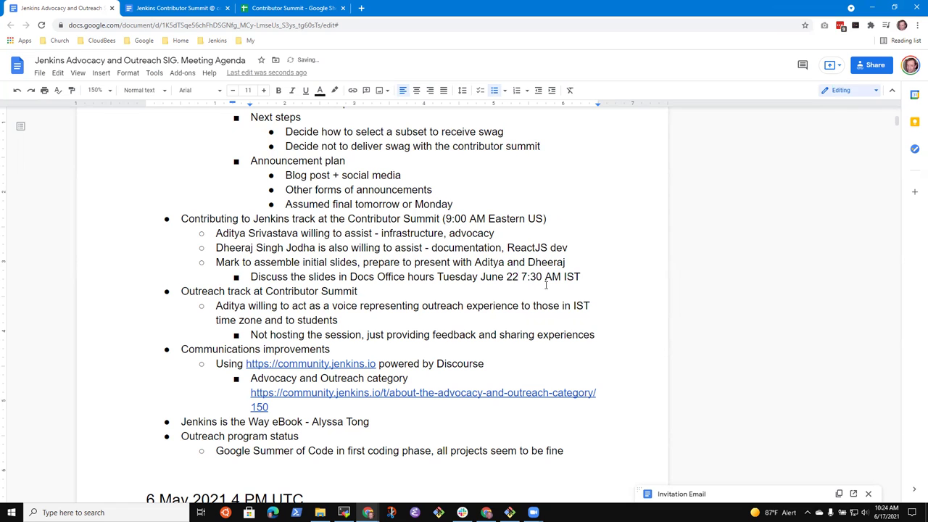
key(End)
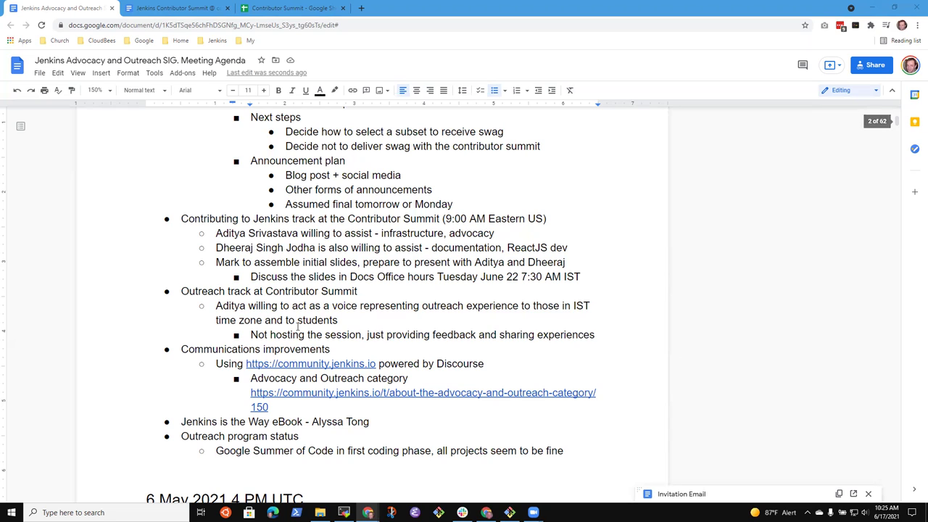
click(437, 276)
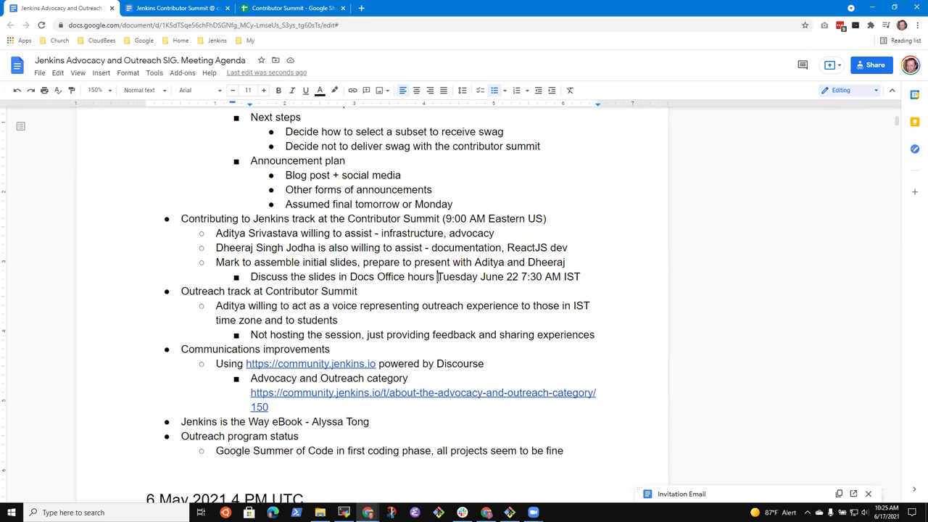
key(End)
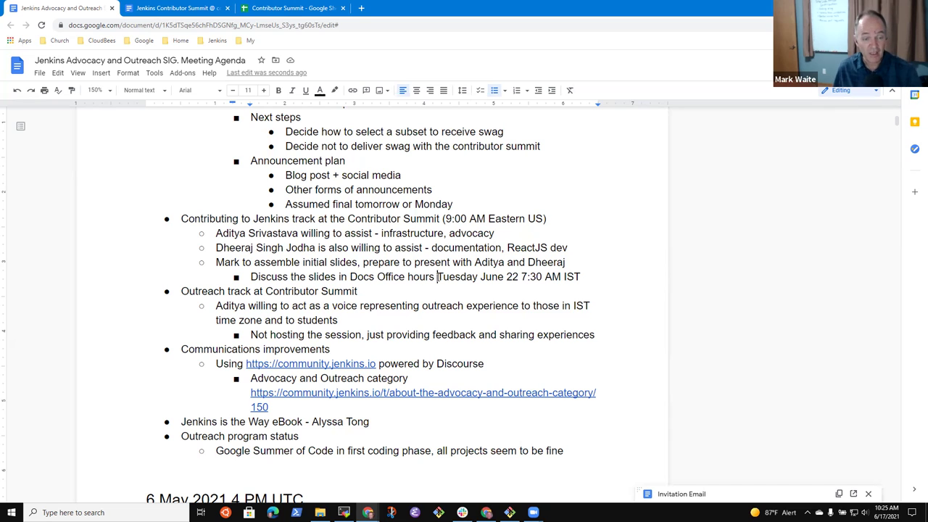